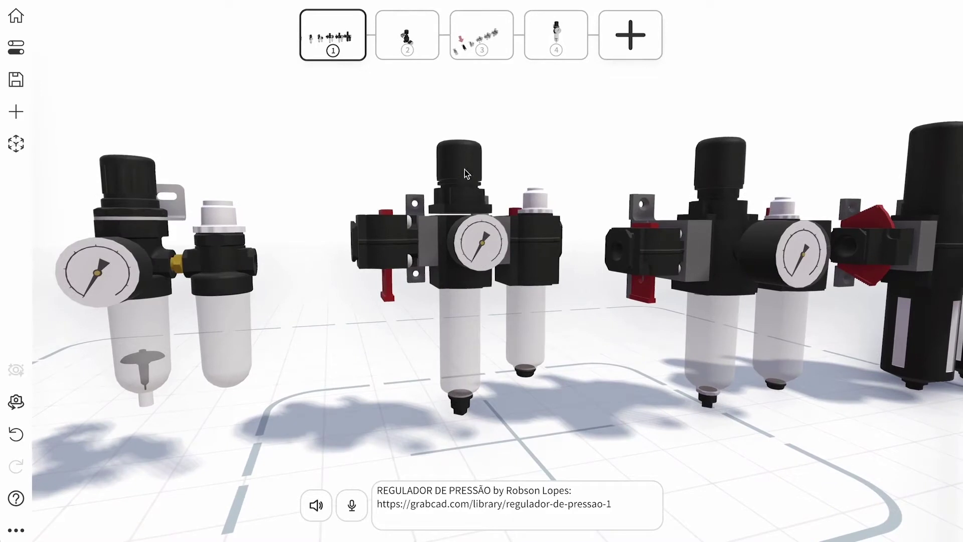
Try single-part selection by picking the regulator's top cap and nudging it upward
{"action": "left_click", "coordinate": [466, 173]}
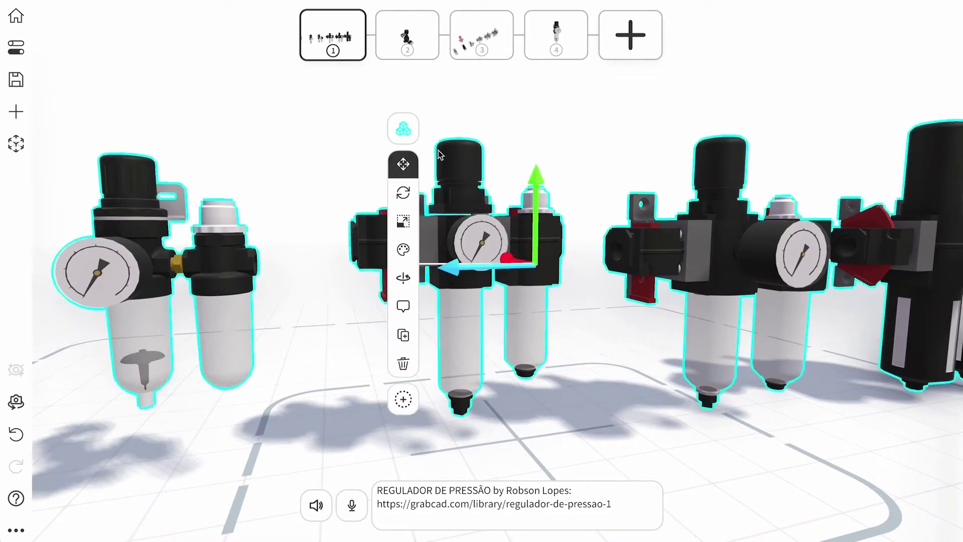
{"action": "left_click", "coordinate": [408, 132]}
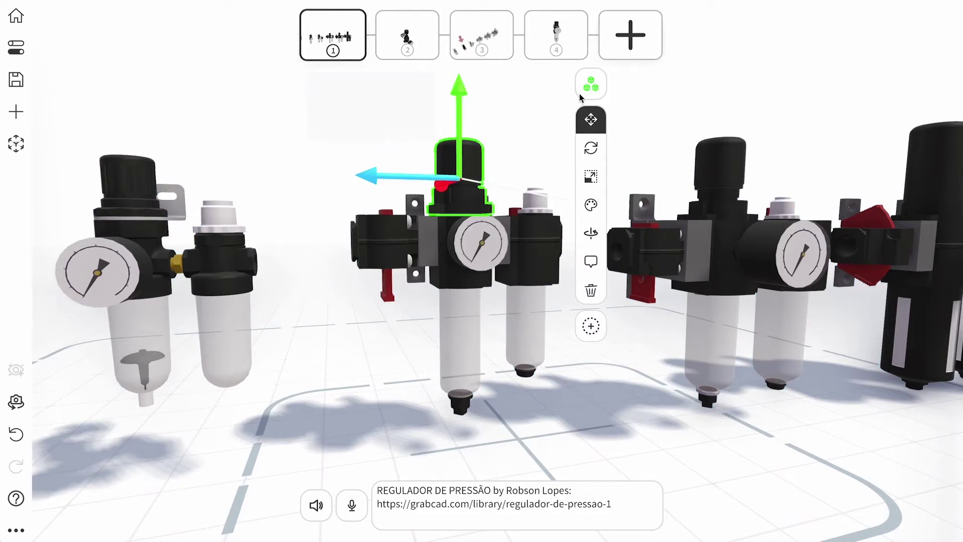
{"action": "left_click", "coordinate": [536, 144]}
{"action": "left_click", "coordinate": [470, 164]}
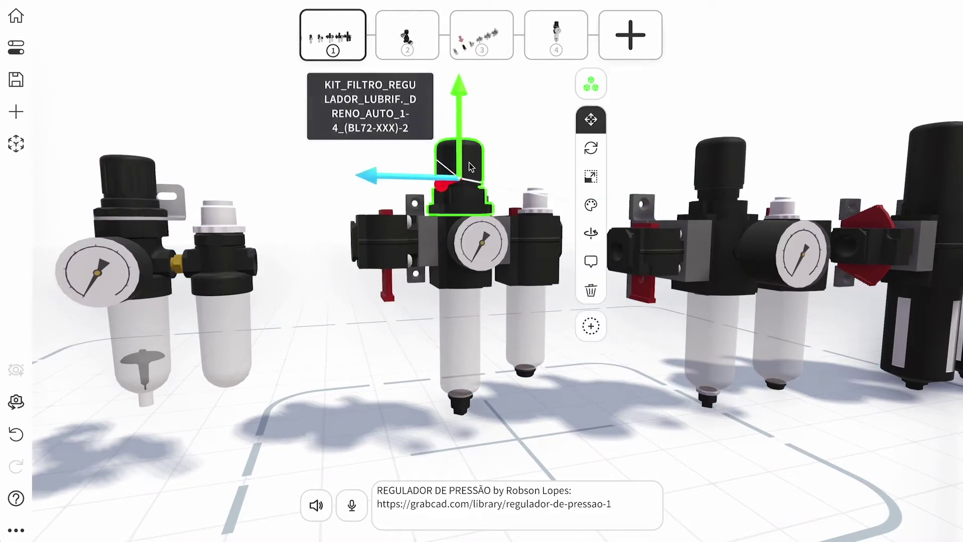
{"action": "mouse_move", "coordinate": [458, 166]}
{"action": "left_mouse_down"}
{"action": "mouse_move", "coordinate": [457, 123]}
{"action": "mouse_move", "coordinate": [461, 166]}
{"action": "left_mouse_up"}
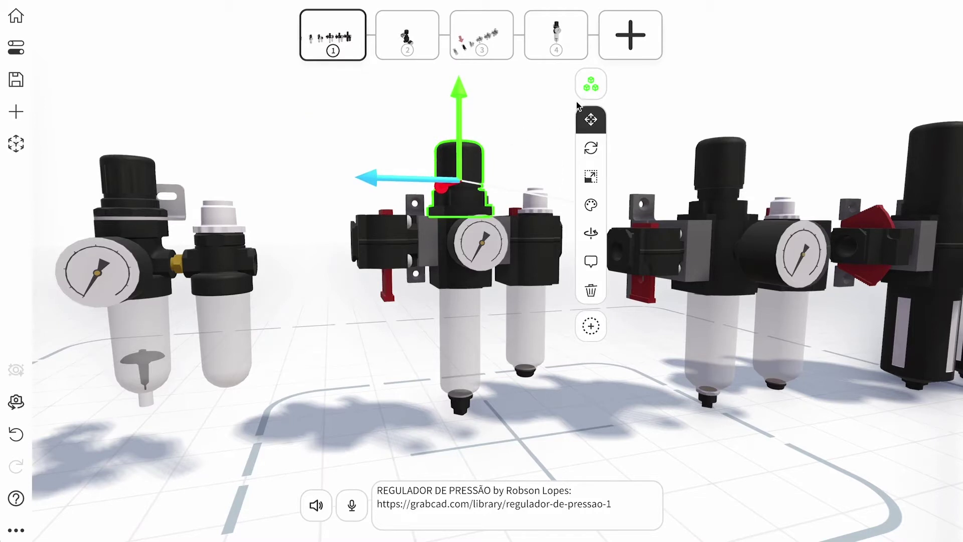
{"action": "left_click", "coordinate": [560, 101]}
{"action": "left_click", "coordinate": [468, 174]}
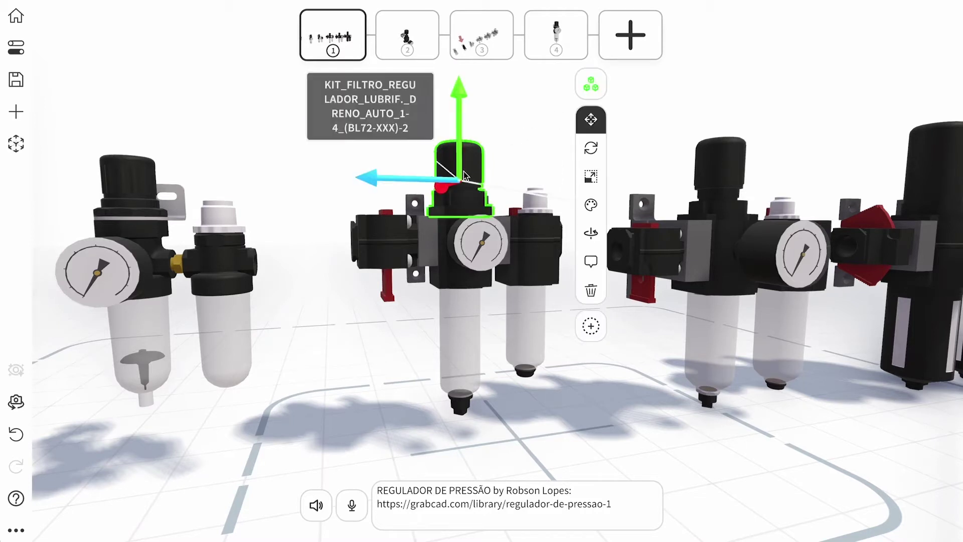
Pick the left port block and lubricator cap, then select all regulator kits as a group
{"action": "left_click", "coordinate": [588, 94]}
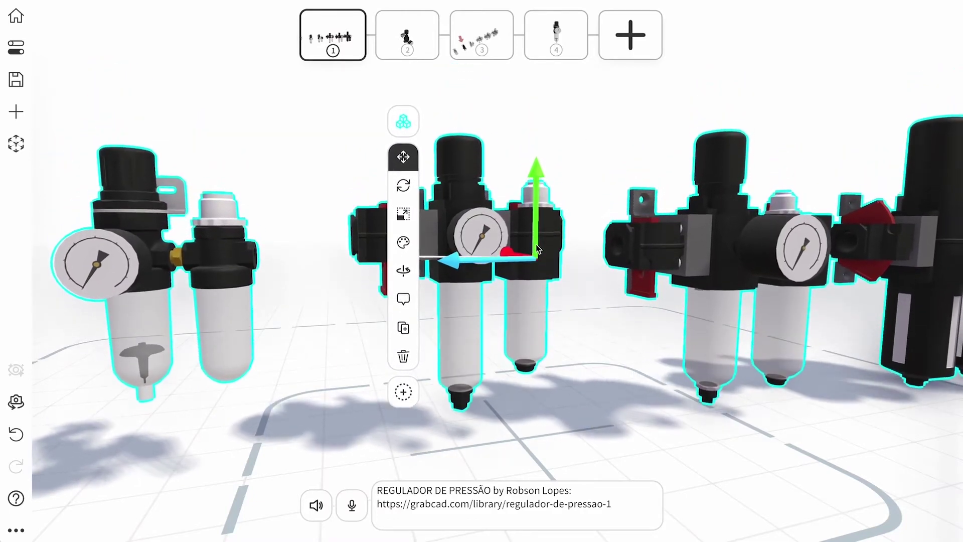
{"action": "left_click", "coordinate": [403, 132]}
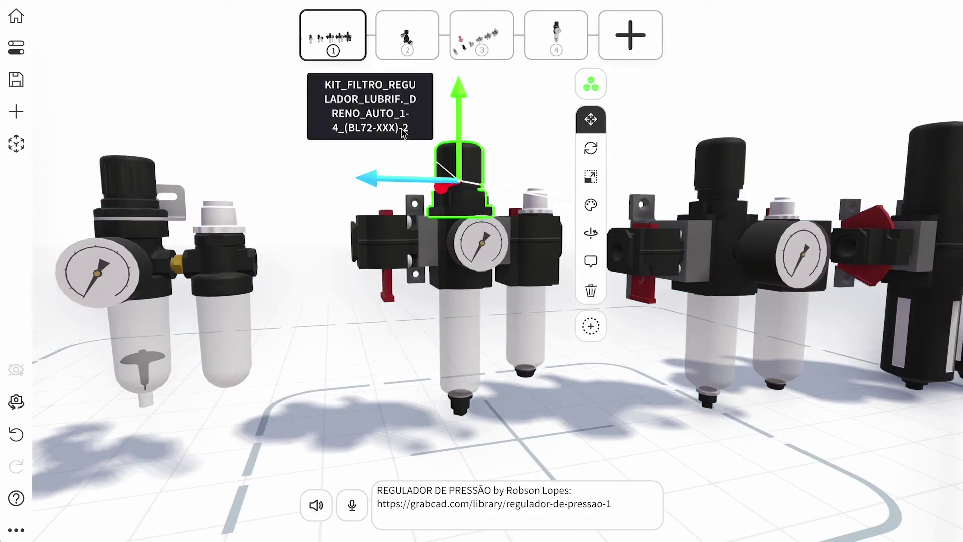
{"action": "left_click", "coordinate": [377, 233]}
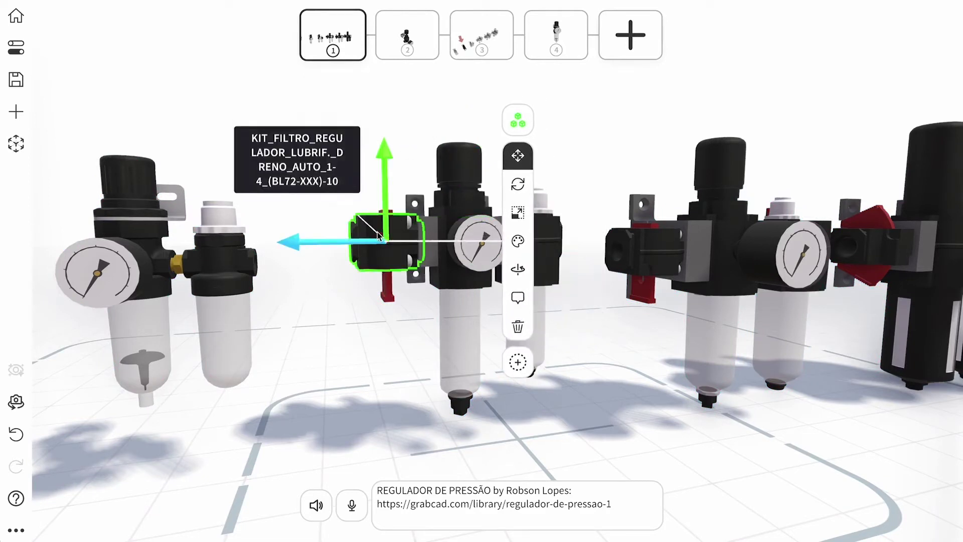
{"action": "left_click", "coordinate": [227, 215]}
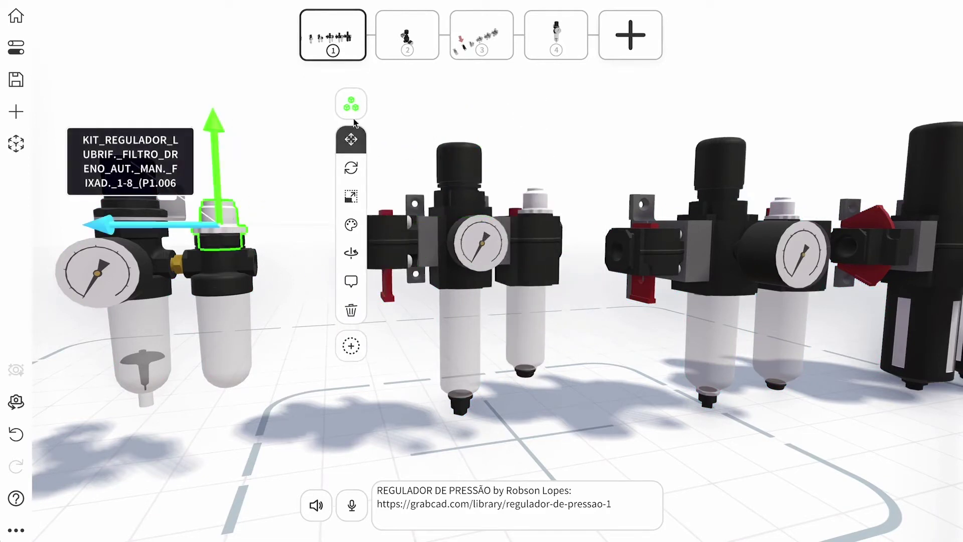
{"action": "left_click", "coordinate": [353, 107]}
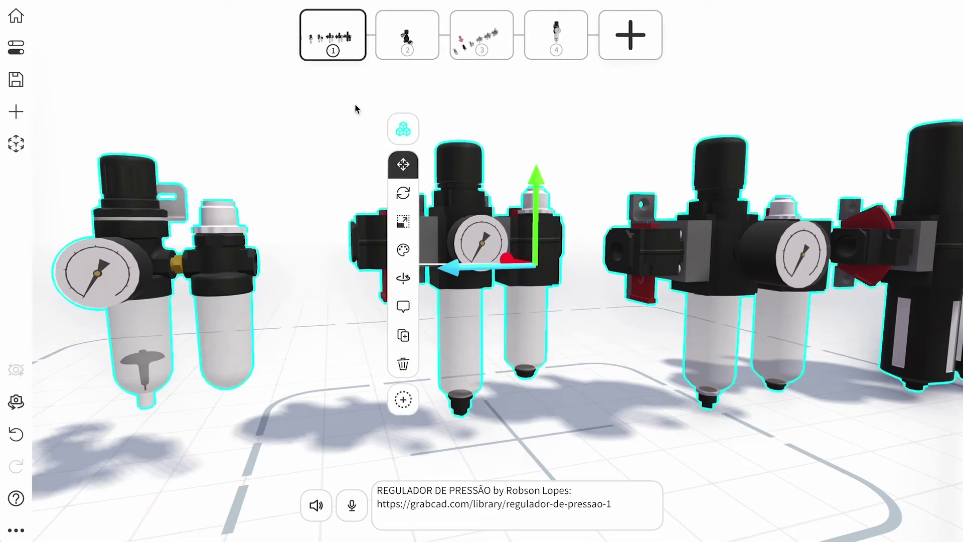
{"action": "scroll", "coordinate": [329, 259], "scroll_direction": "down", "scroll_amount": 3}
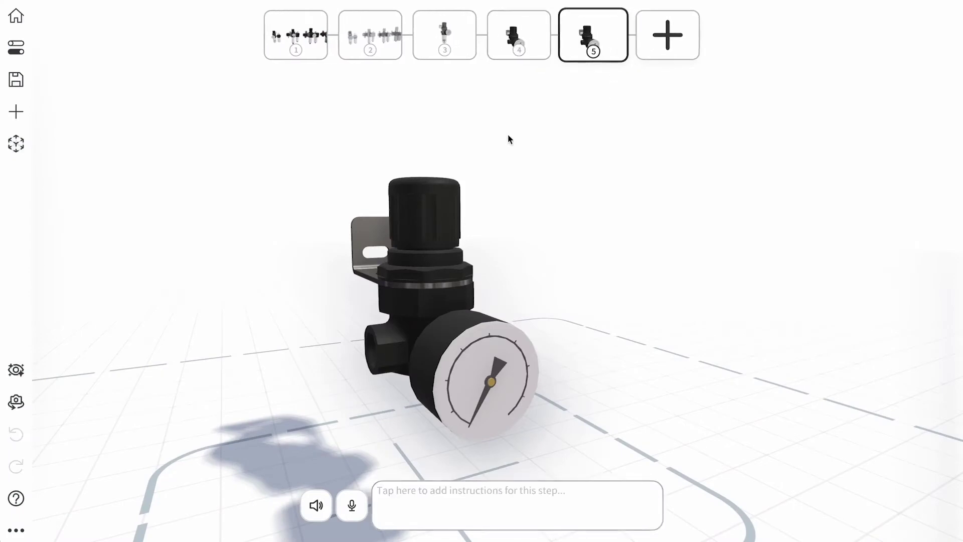
Lift the regulator's cap straight up off the body, then compare steps 4 and 5
{"action": "left_click", "coordinate": [428, 219]}
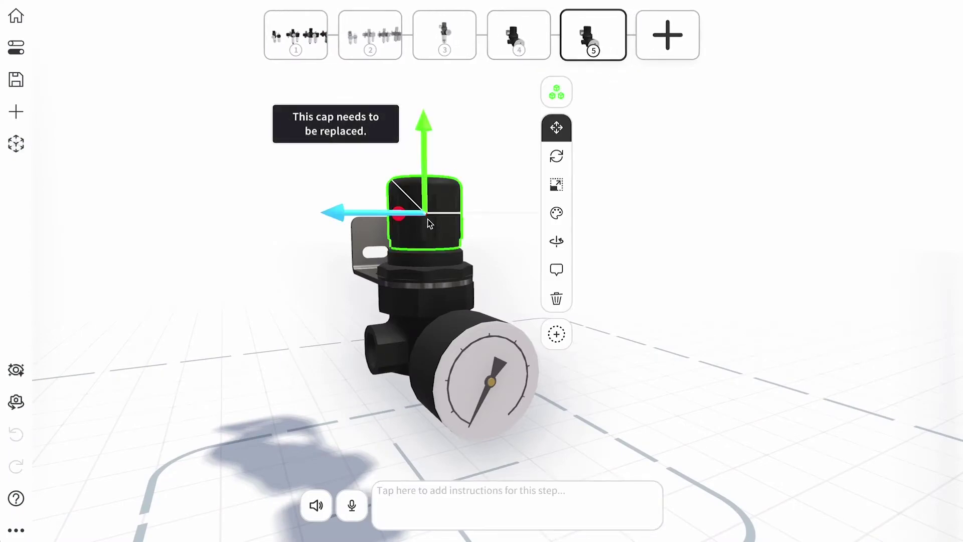
{"action": "left_click_drag", "start_coordinate": [424, 204], "coordinate": [420, 95]}
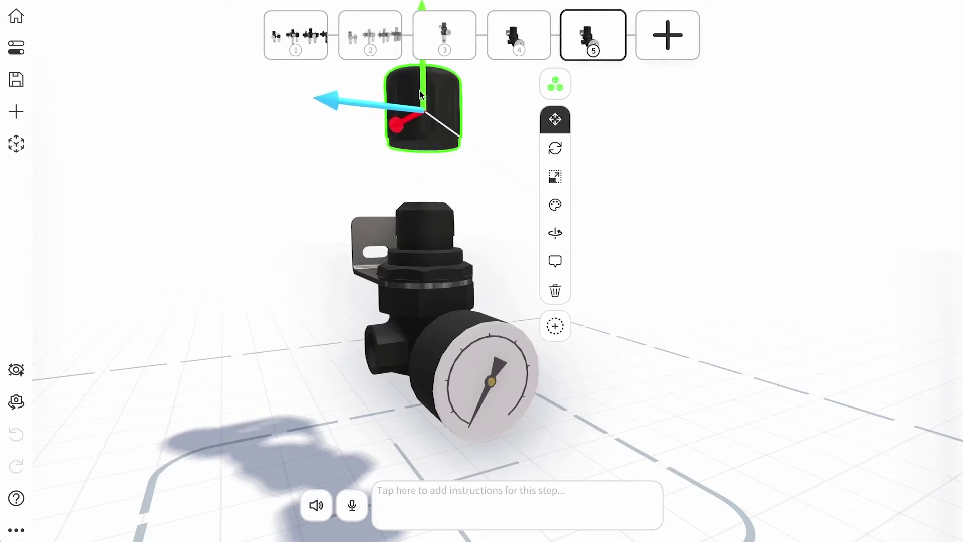
{"action": "left_click", "coordinate": [491, 199]}
{"action": "left_click_drag", "start_coordinate": [490, 198], "coordinate": [552, 240]}
{"action": "left_click", "coordinate": [538, 55]}
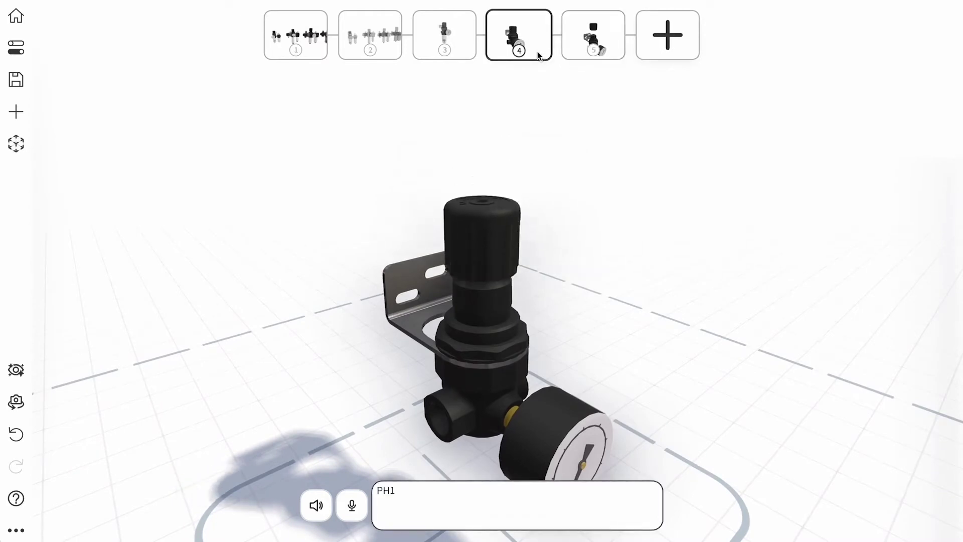
{"action": "left_click", "coordinate": [600, 41]}
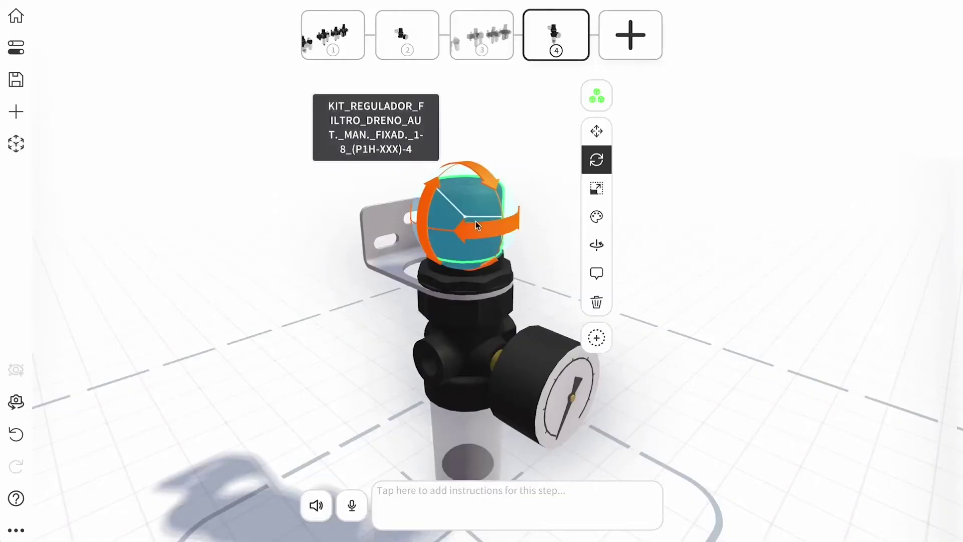
Turn the regulator's knob about its vertical axis, then compare steps 4 and 5
{"action": "left_click", "coordinate": [620, 58]}
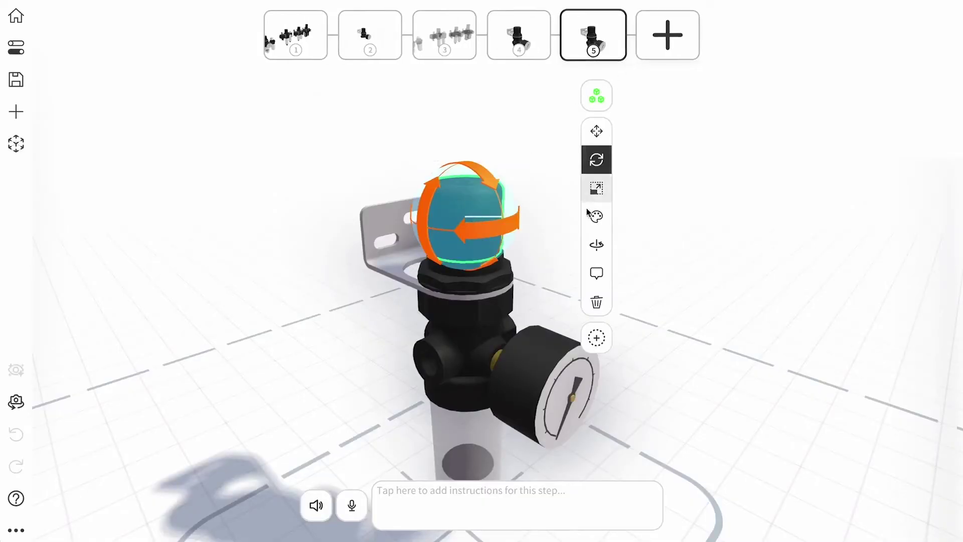
{"action": "left_click_drag", "start_coordinate": [513, 228], "coordinate": [396, 229]}
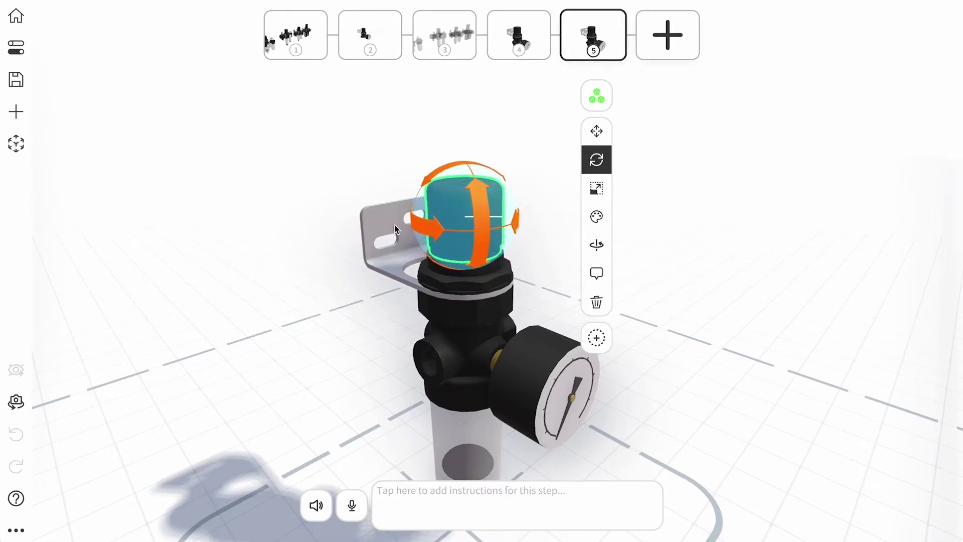
{"action": "left_click", "coordinate": [522, 138]}
{"action": "left_click", "coordinate": [522, 37]}
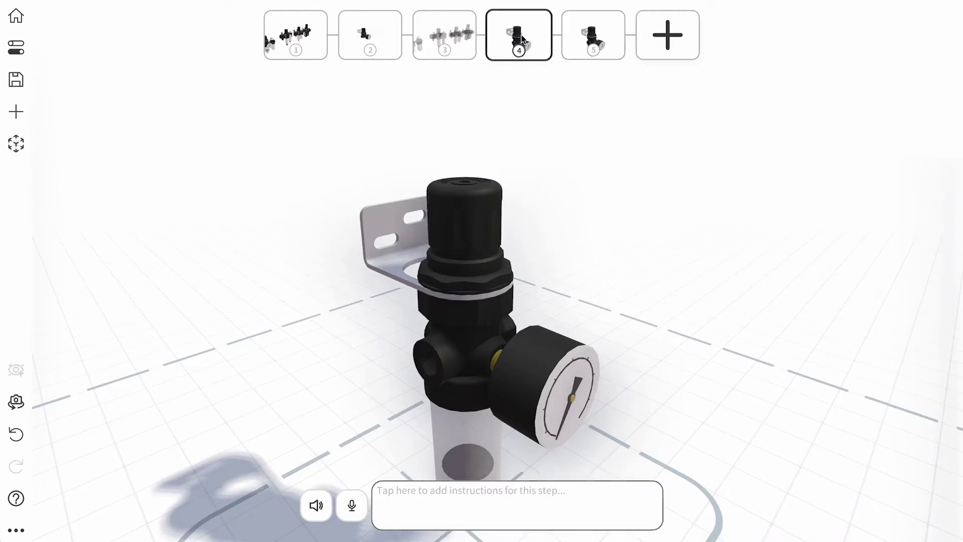
{"action": "left_click", "coordinate": [599, 38]}
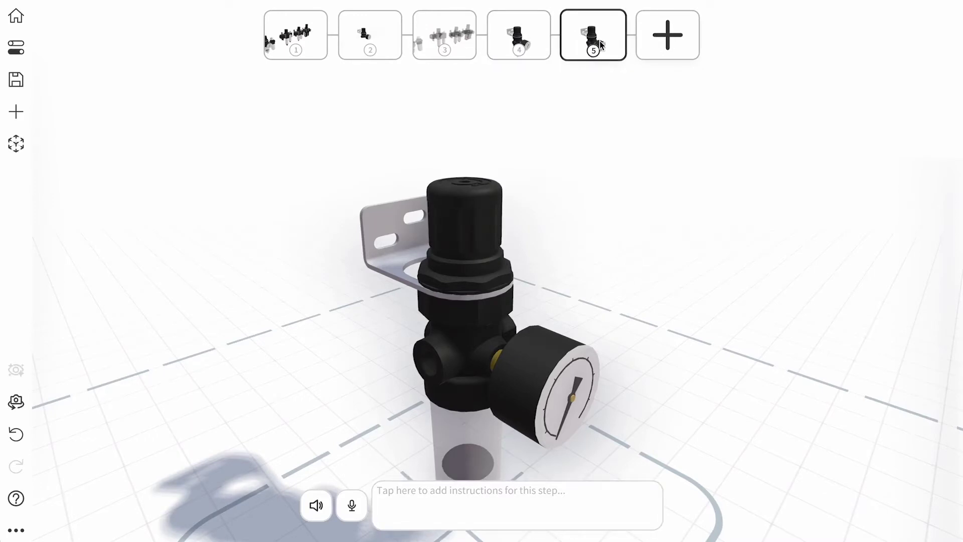
{"action": "key", "text": "super+shift+5"}
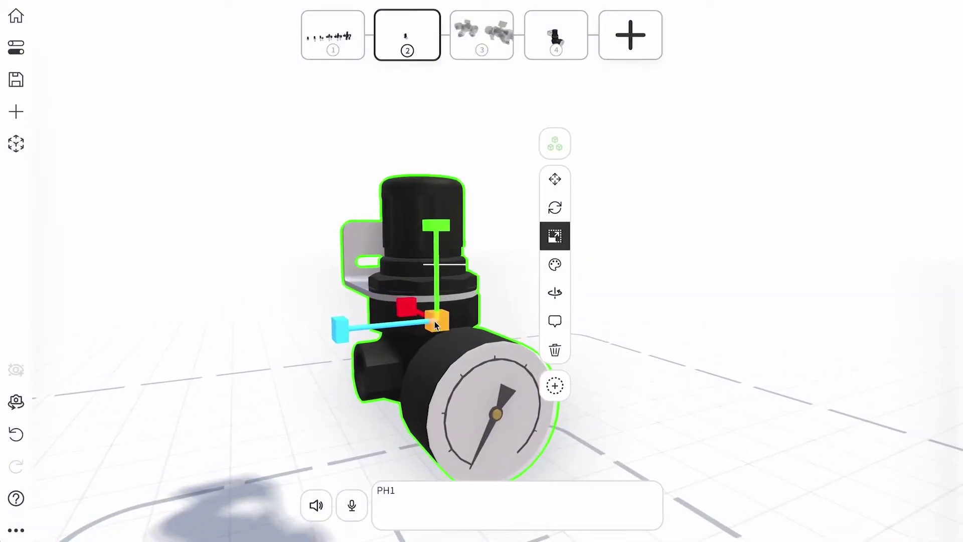
Scale up the lone regulator in step 2, then review steps 1 and 2 and return to step 1
{"action": "left_click_drag", "start_coordinate": [472, 293], "coordinate": [411, 331]}
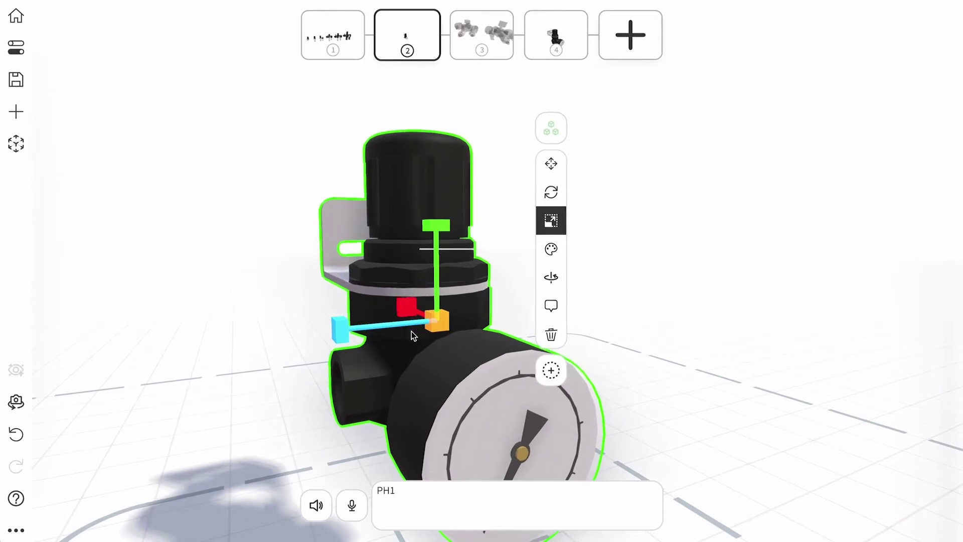
{"action": "left_click", "coordinate": [370, 98]}
{"action": "left_click", "coordinate": [346, 43]}
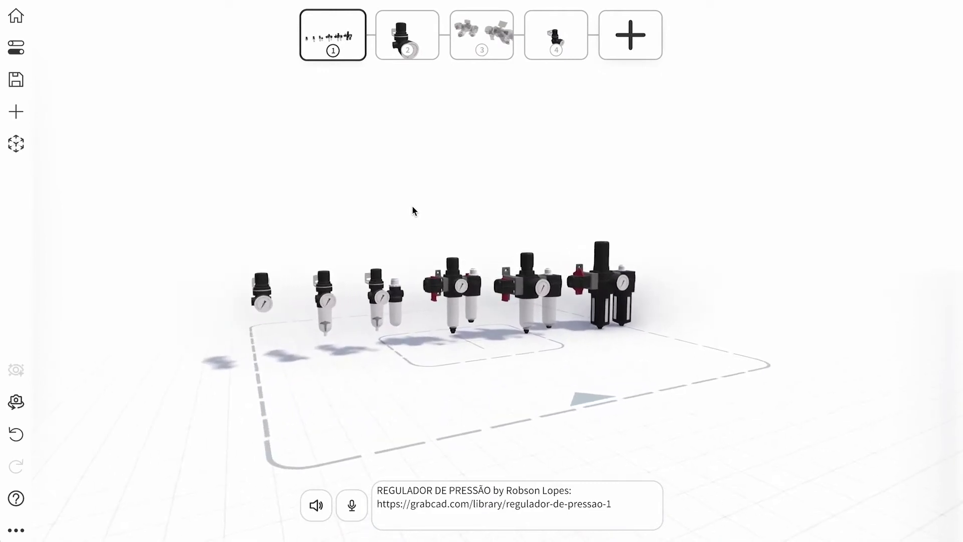
{"action": "left_click", "coordinate": [394, 49]}
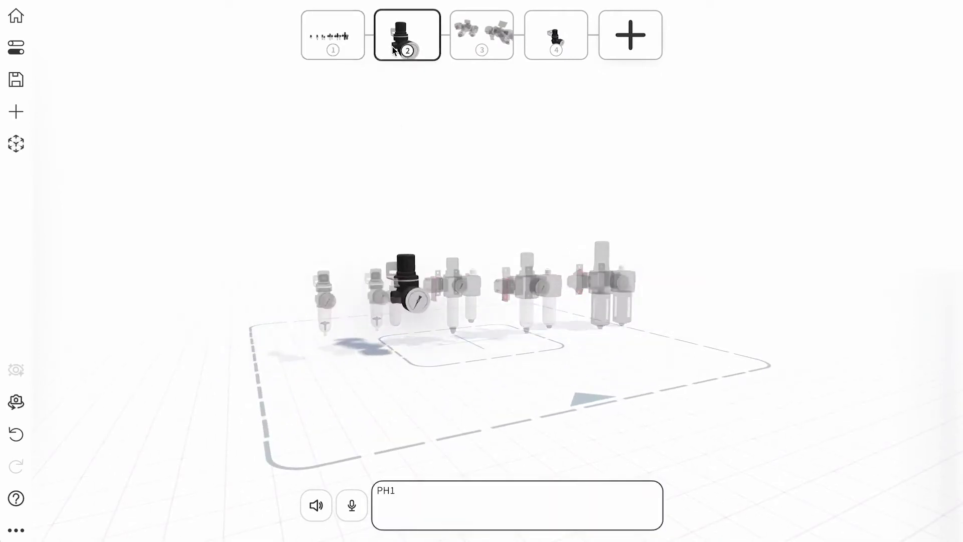
{"action": "left_click", "coordinate": [346, 49]}
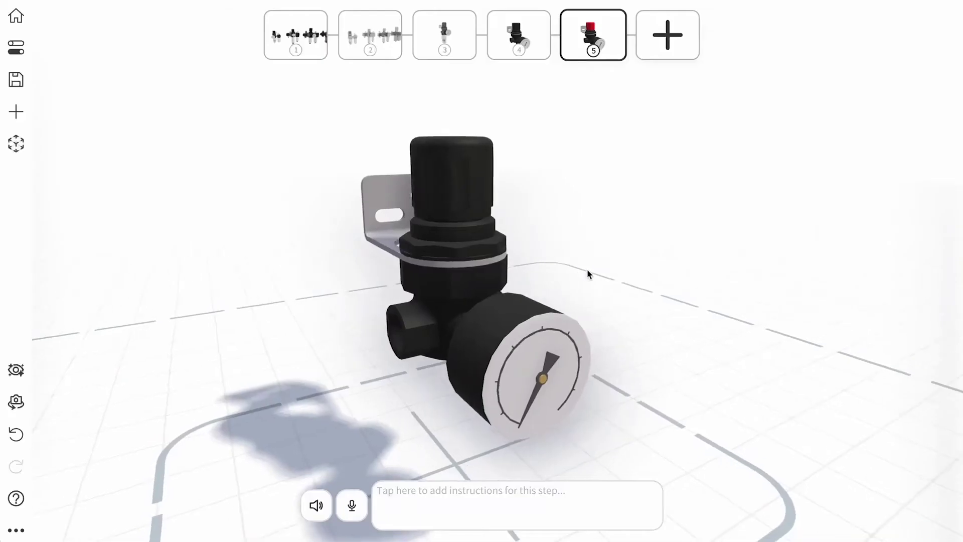
Colour the top cap bright red in step 5 and compare it with the black cap in step 4
{"action": "left_click", "coordinate": [492, 170]}
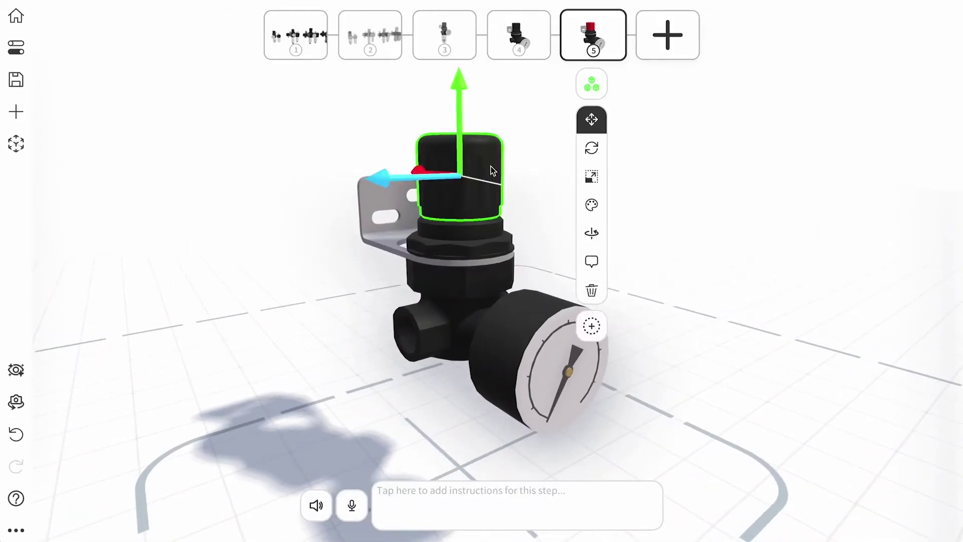
{"action": "left_click", "coordinate": [591, 204]}
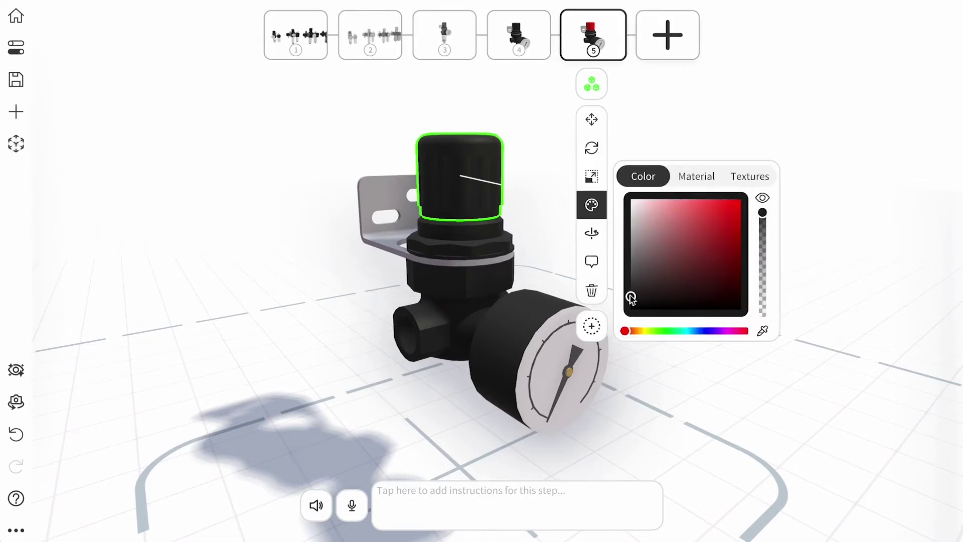
{"action": "left_click_drag", "start_coordinate": [631, 298], "coordinate": [746, 200]}
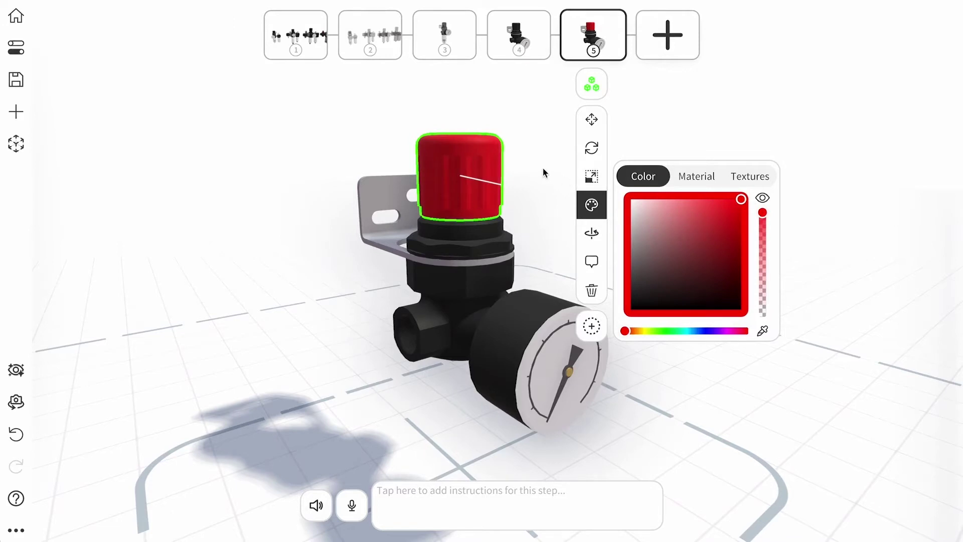
{"action": "left_click", "coordinate": [538, 39]}
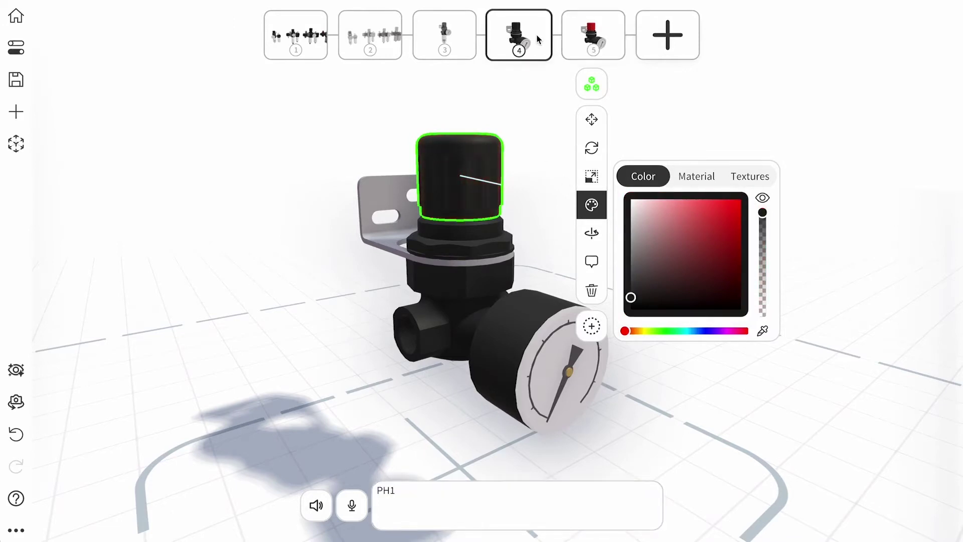
{"action": "left_click", "coordinate": [591, 48]}
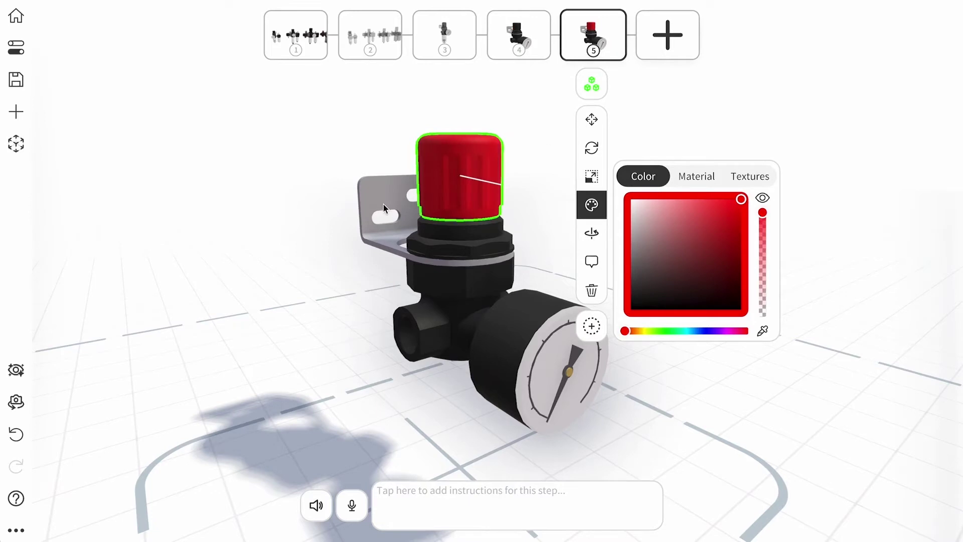
{"action": "left_click", "coordinate": [384, 187]}
Apply the Steel (Brushed) material to the mounting bracket, then deselect it
{"action": "left_click", "coordinate": [379, 177]}
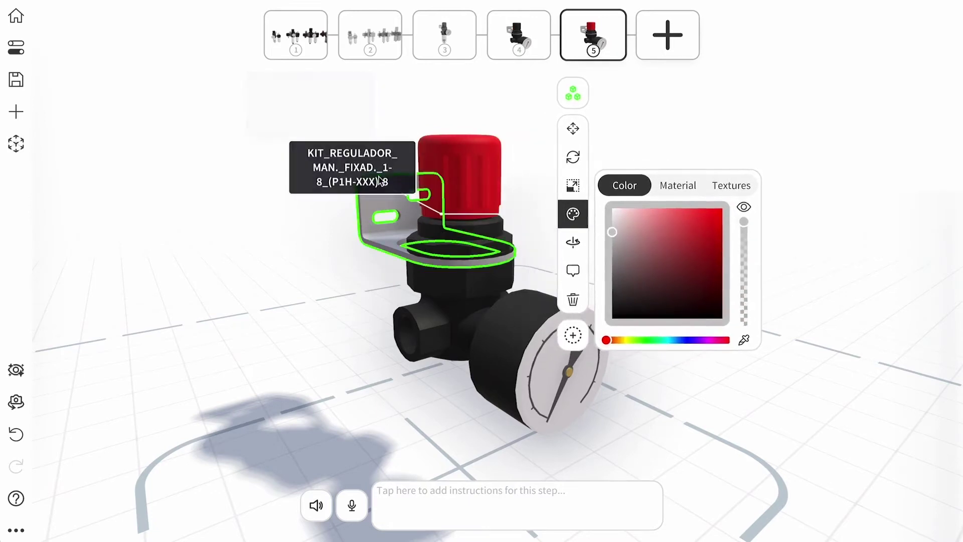
{"action": "left_click", "coordinate": [675, 186]}
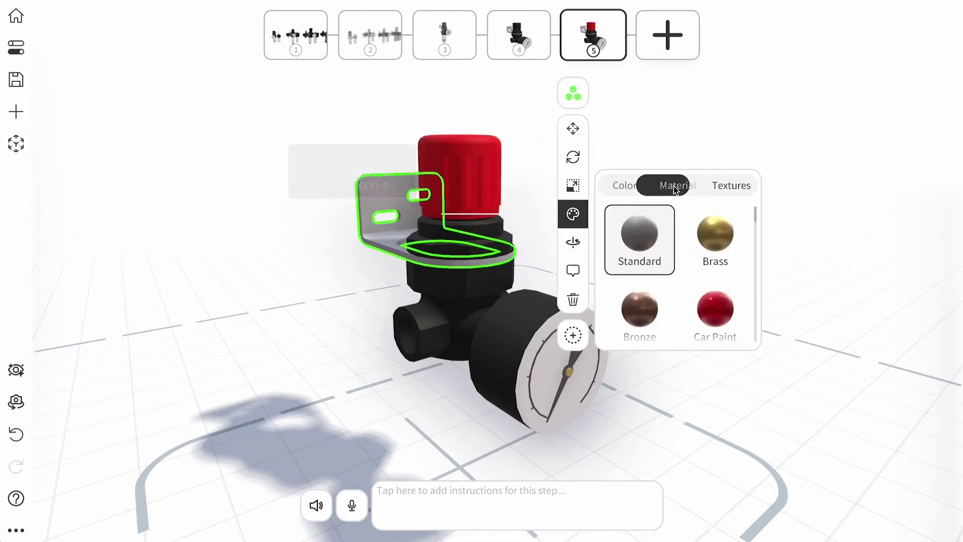
{"action": "scroll", "coordinate": [714, 272], "scroll_direction": "down", "scroll_amount": 10}
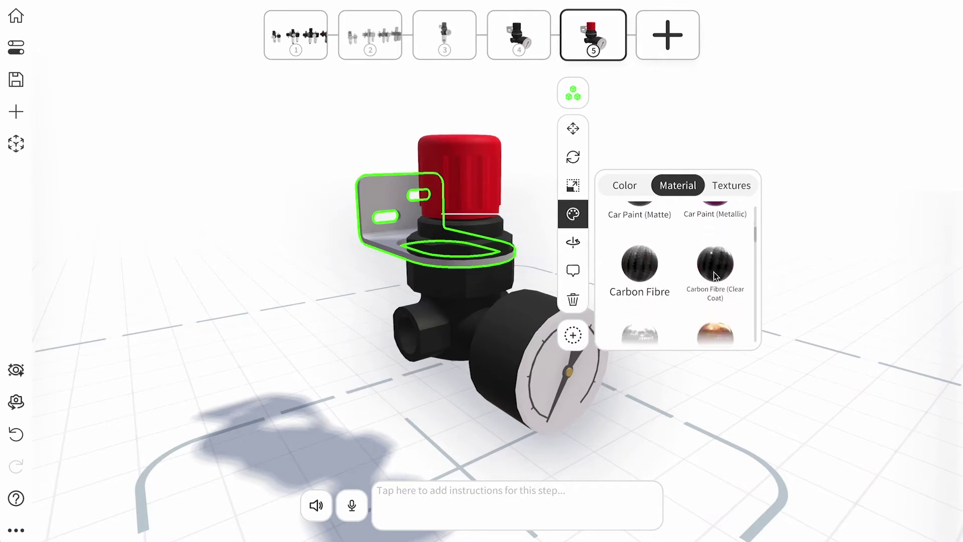
{"action": "scroll", "coordinate": [714, 272], "scroll_direction": "down", "scroll_amount": 10}
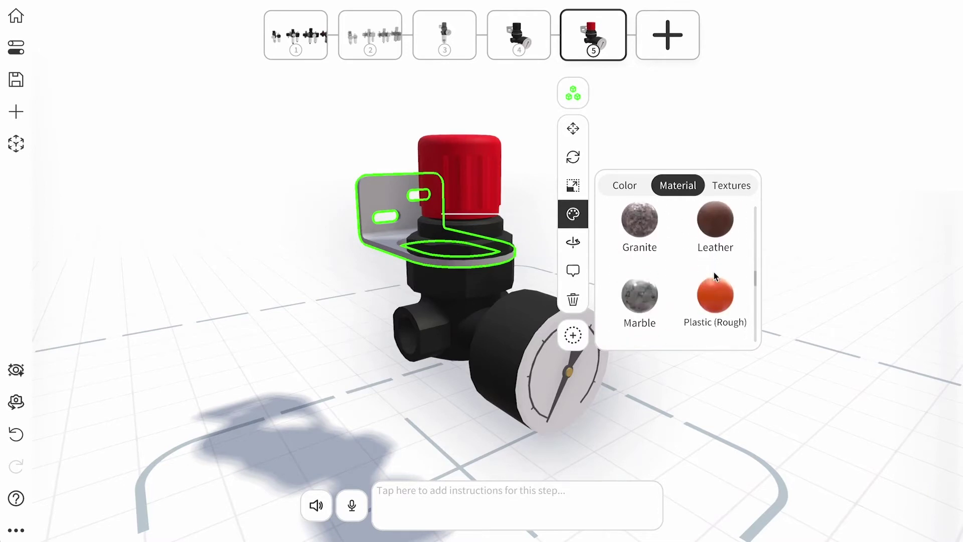
{"action": "scroll", "coordinate": [714, 272], "scroll_direction": "down", "scroll_amount": 3}
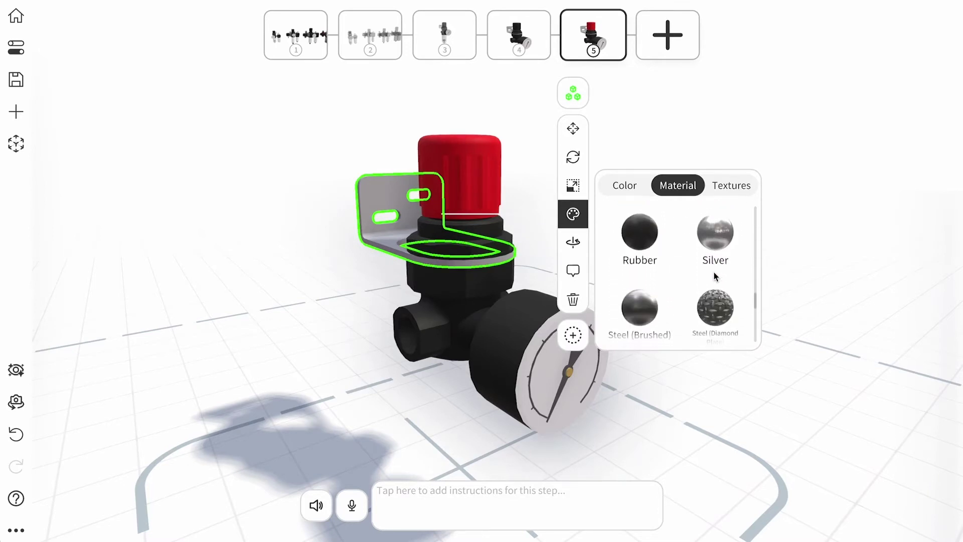
{"action": "left_click", "coordinate": [650, 279]}
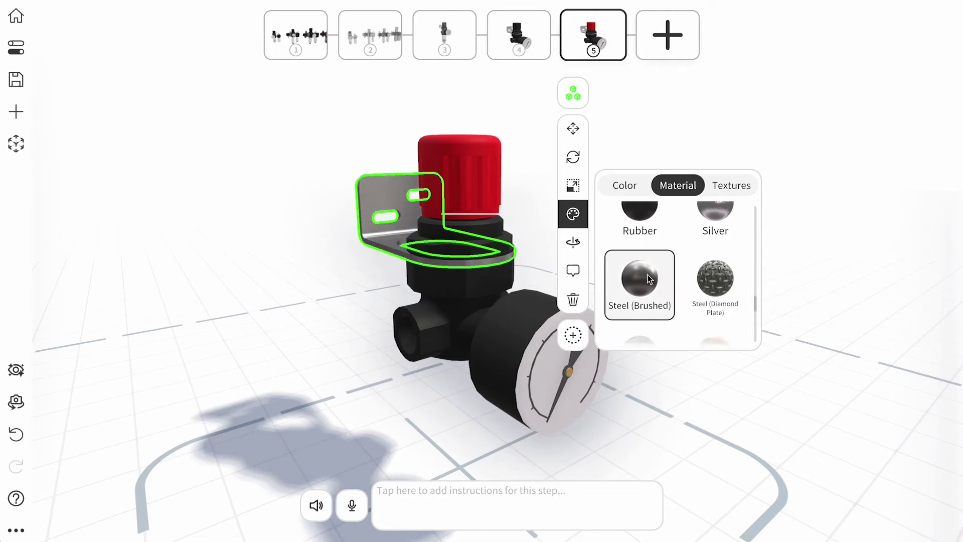
{"action": "left_click", "coordinate": [533, 200]}
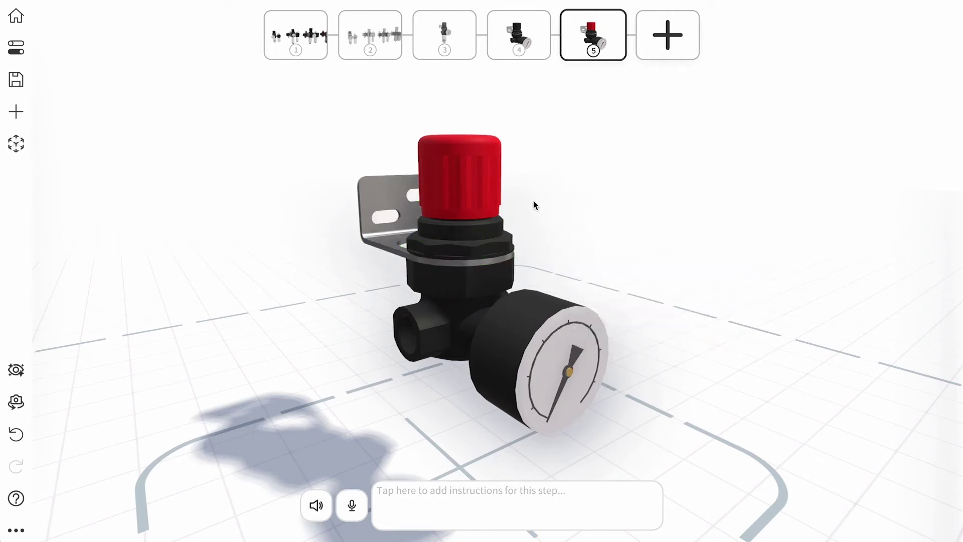
Zoom in on the red cap and compare steps 4 and 5
{"action": "left_click_drag", "start_coordinate": [532, 201], "coordinate": [726, 387]}
{"action": "scroll", "coordinate": [482, 216], "scroll_direction": "up", "scroll_amount": 5}
{"action": "left_click", "coordinate": [543, 53]}
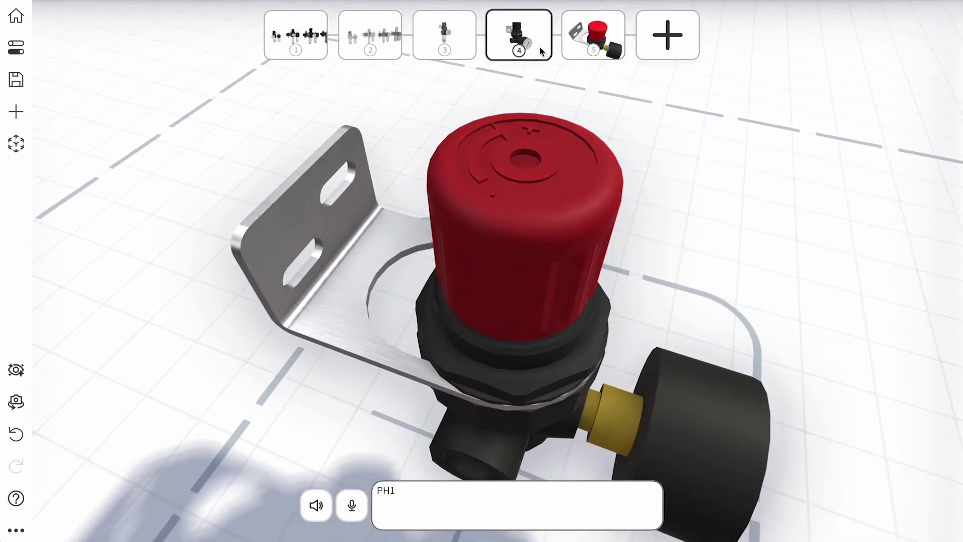
{"action": "left_click", "coordinate": [593, 49]}
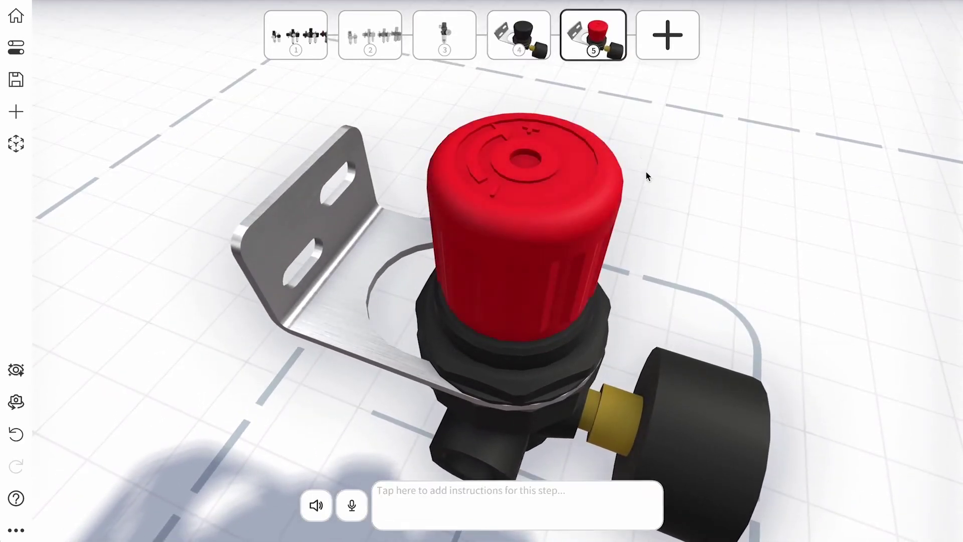
Zoom back out to view the whole regulator and select the red knob
{"action": "scroll", "coordinate": [739, 241], "scroll_direction": "down", "scroll_amount": 3}
{"action": "left_click_drag", "start_coordinate": [630, 170], "coordinate": [601, 137]}
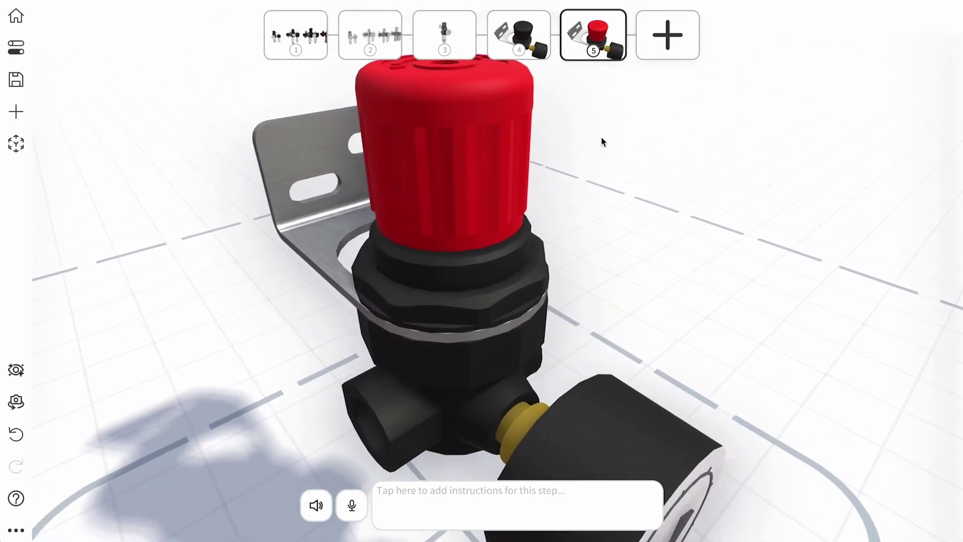
{"action": "scroll", "coordinate": [603, 140], "scroll_direction": "down", "scroll_amount": 3}
{"action": "scroll", "coordinate": [603, 145], "scroll_direction": "down", "scroll_amount": 1}
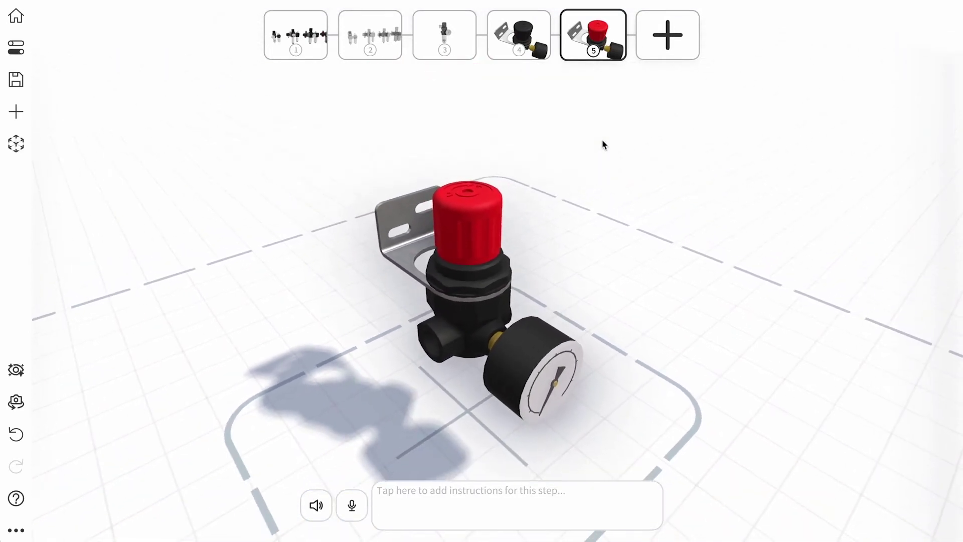
{"action": "key", "text": "super+shift+5"}
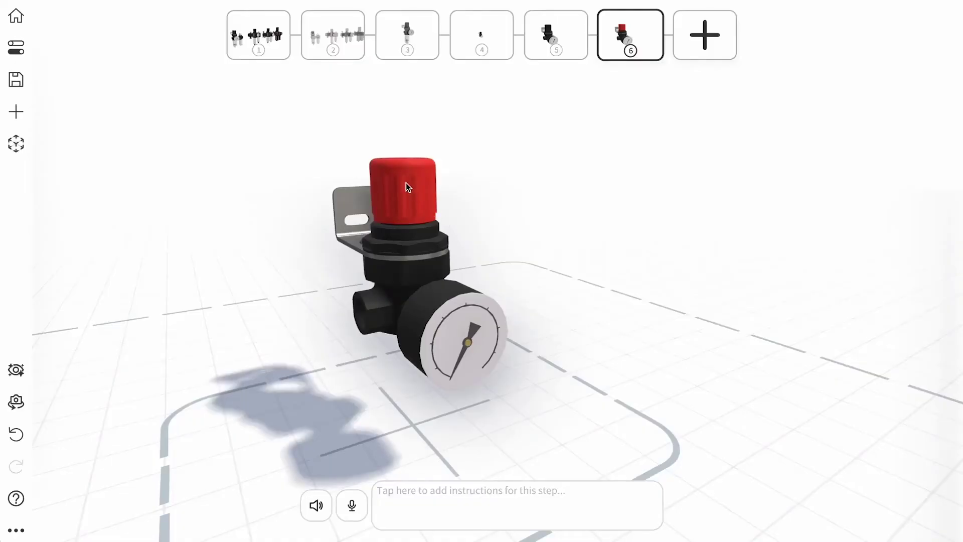
{"action": "left_click", "coordinate": [407, 187]}
Raise the red knob well above the regulator and make it spin around the Y axis
{"action": "left_click_drag", "start_coordinate": [405, 184], "coordinate": [401, 125]}
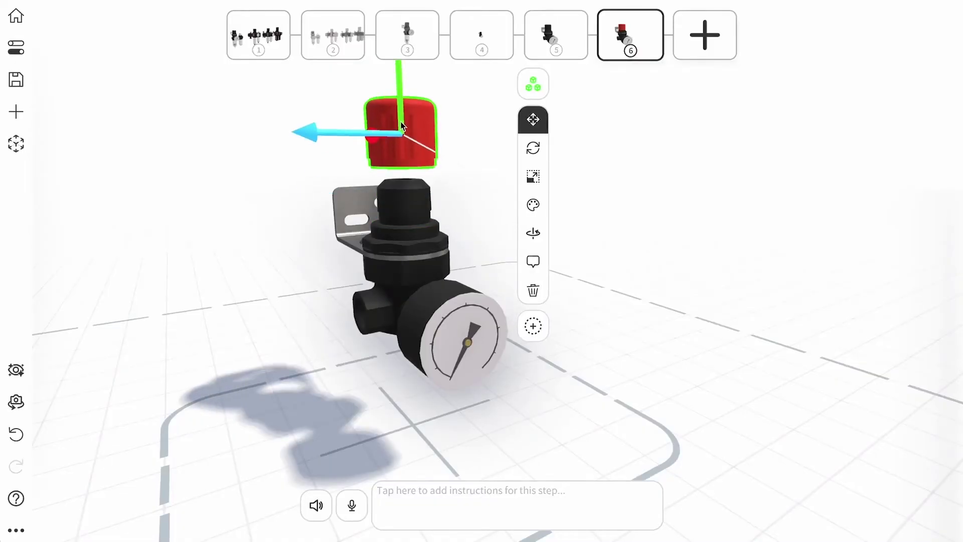
{"action": "left_click", "coordinate": [533, 234]}
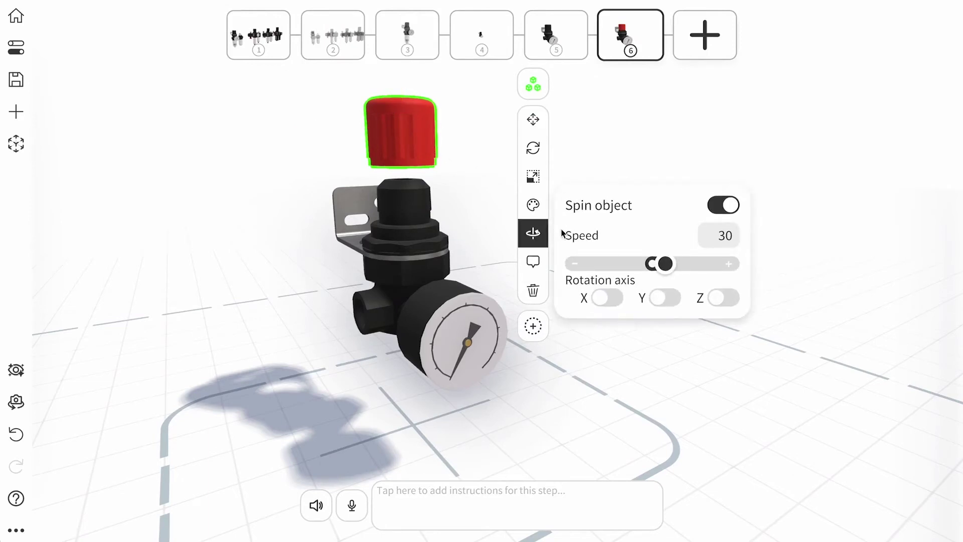
{"action": "left_click", "coordinate": [662, 300]}
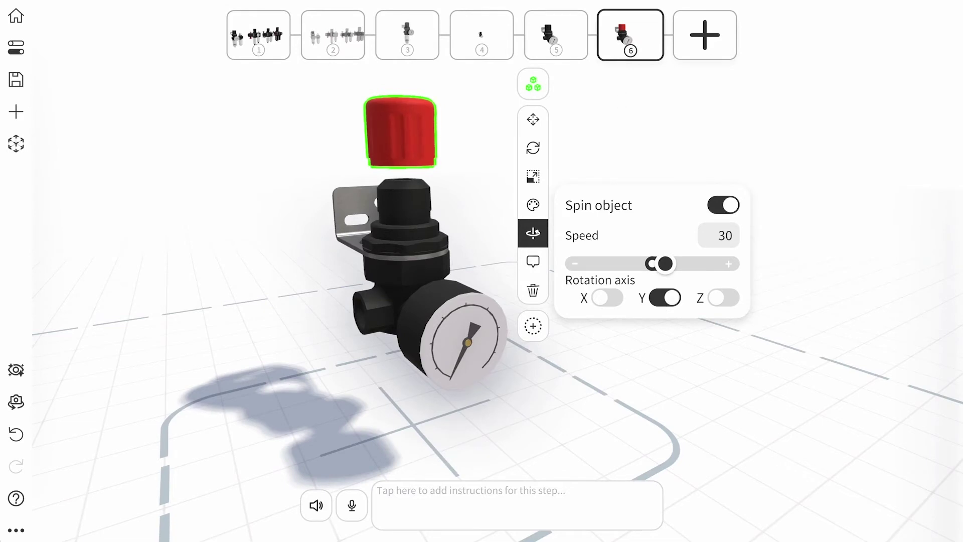
{"action": "left_click", "coordinate": [619, 91]}
Preview the step 5 to step 6 transition to watch the knob lift and spin
{"action": "left_click", "coordinate": [568, 41]}
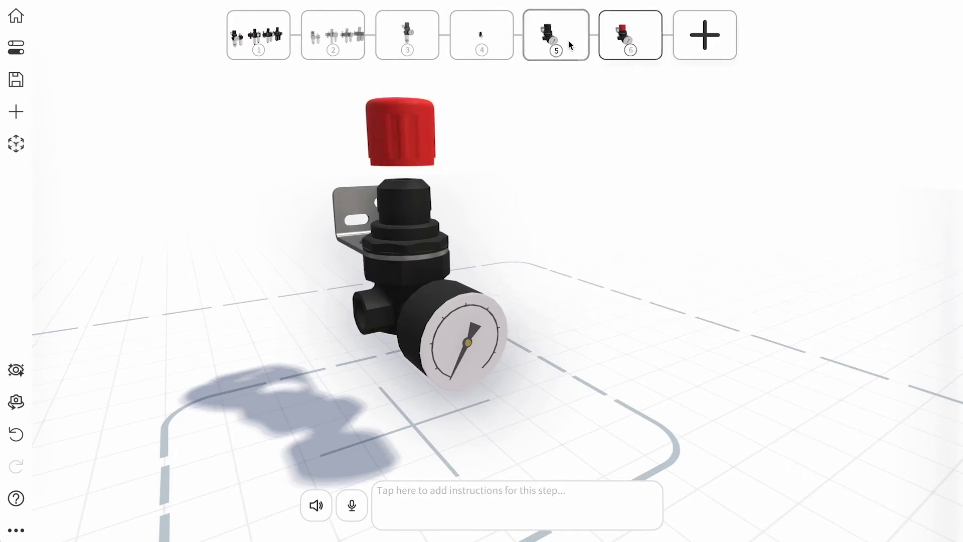
{"action": "left_click", "coordinate": [615, 45]}
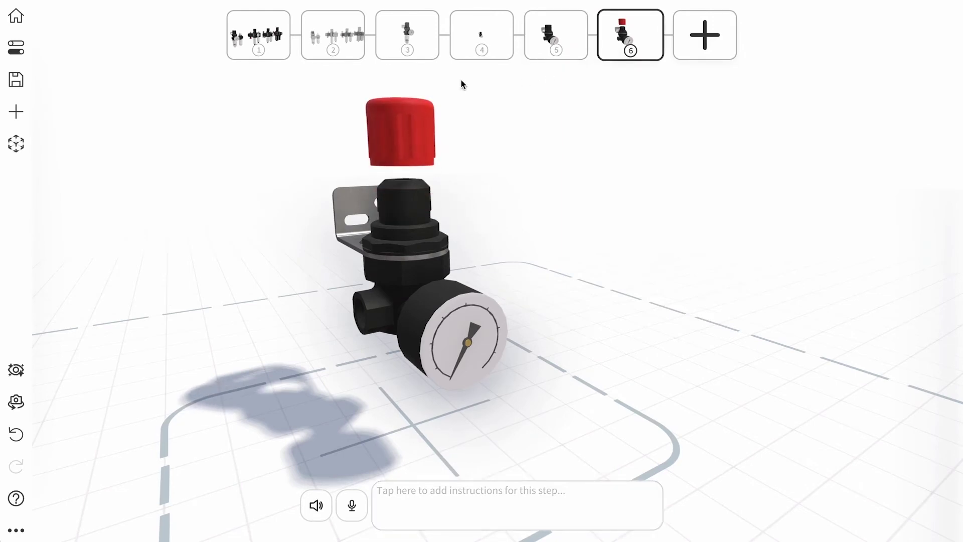
{"action": "left_click_drag", "start_coordinate": [461, 82], "coordinate": [586, 219]}
{"action": "left_click", "coordinate": [558, 33]}
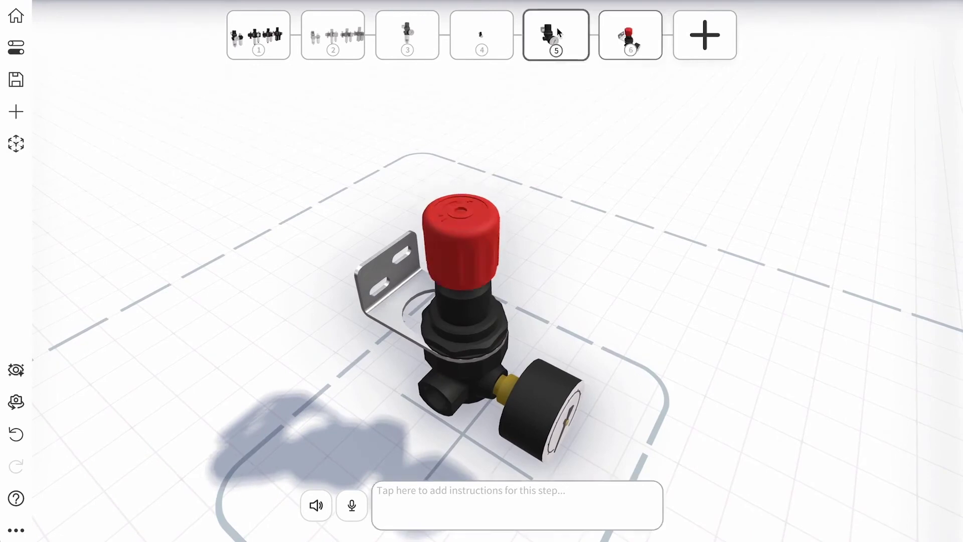
{"action": "left_click", "coordinate": [623, 41]}
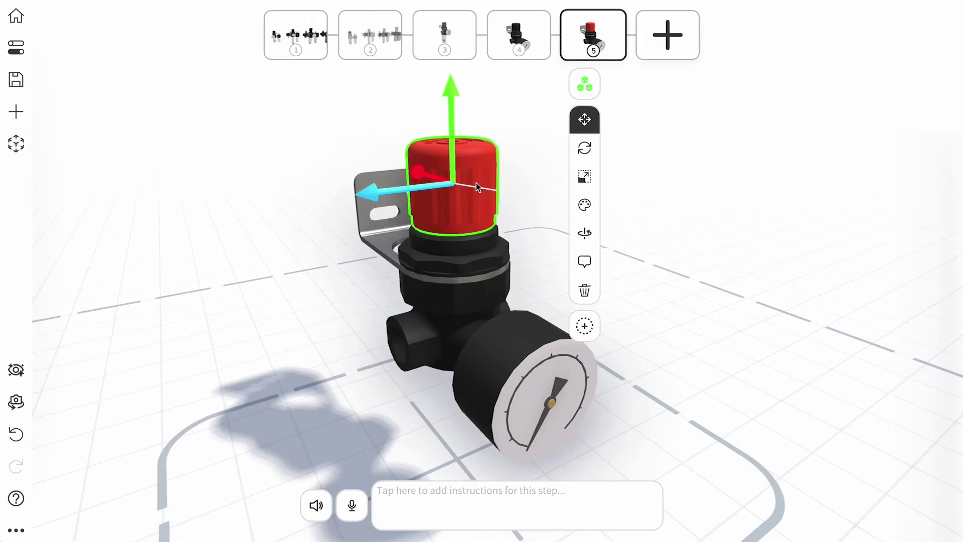
Label the red cap 'This cap needs to be replaced.' with Always show turned on
{"action": "left_click", "coordinate": [584, 261]}
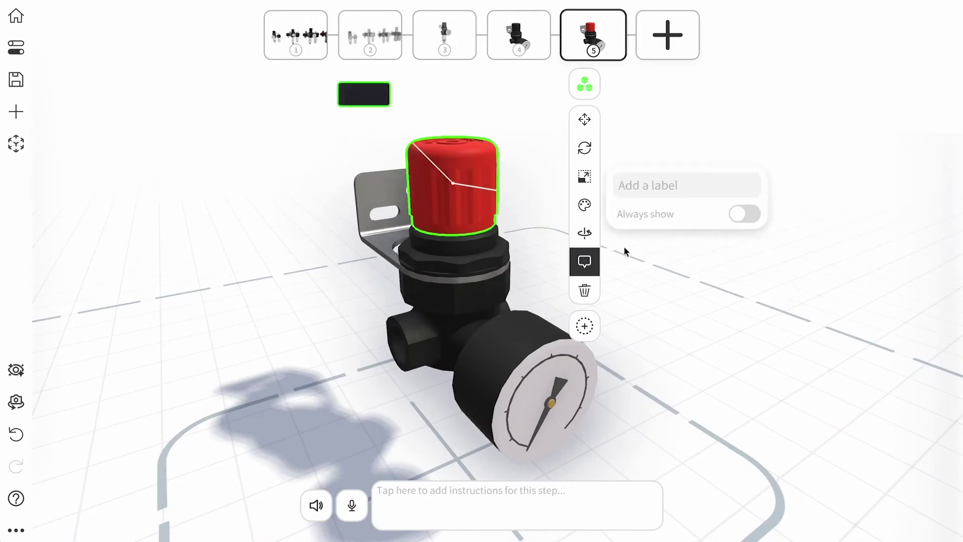
{"action": "left_click", "coordinate": [639, 183]}
{"action": "type", "text": "This ca"}
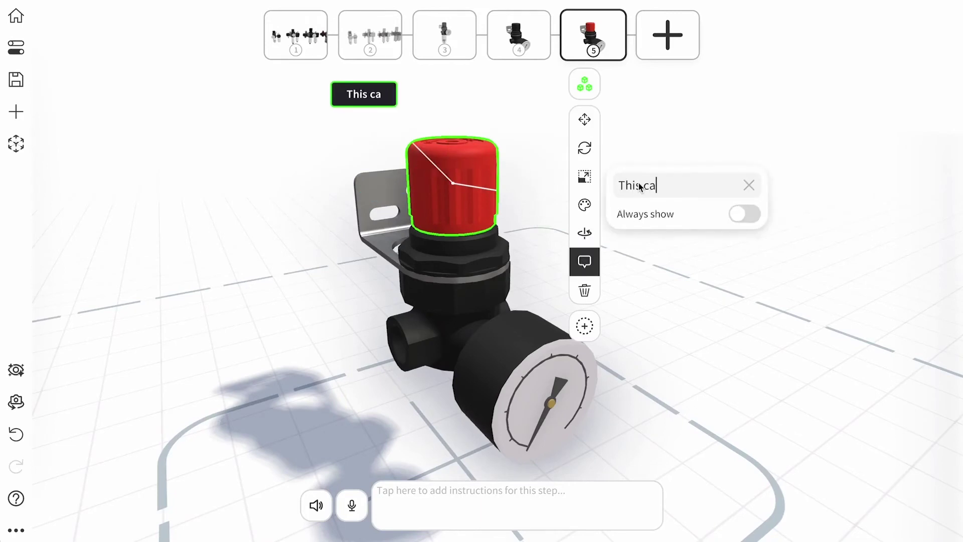
{"action": "type", "text": "p needs to be "}
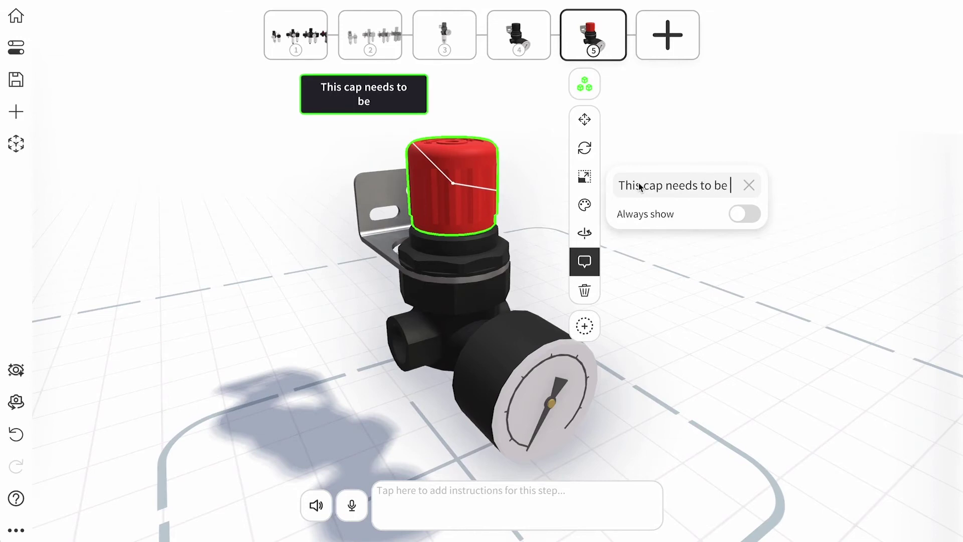
{"action": "type", "text": "replaced"}
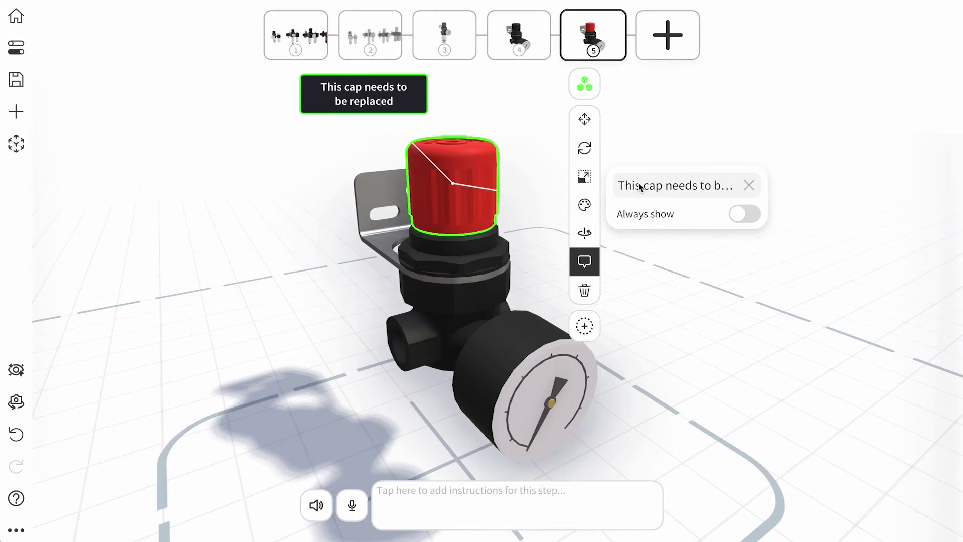
{"action": "type", "text": "."}
{"action": "left_click", "coordinate": [745, 214]}
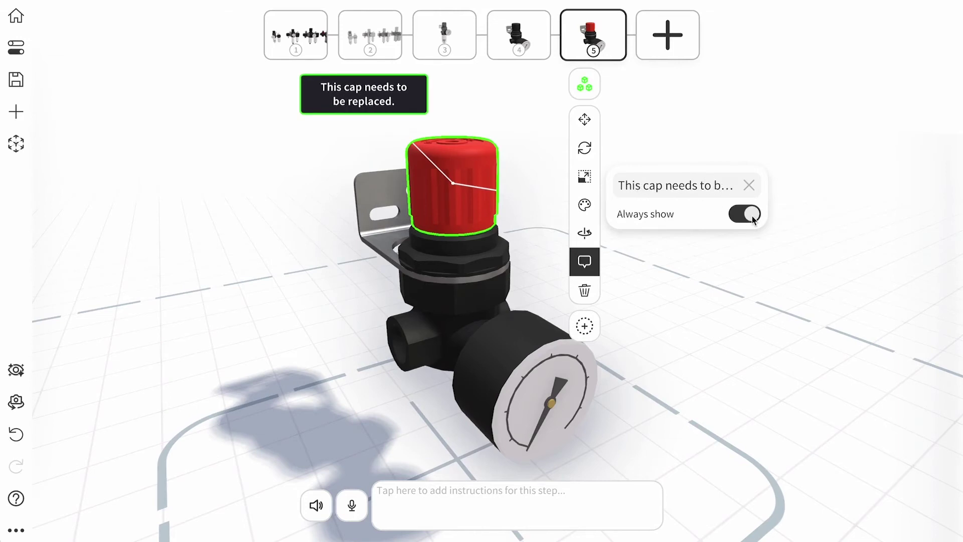
{"action": "left_click", "coordinate": [530, 131]}
Preview the change from step 4 to step 5 and orbit around the red-capped regulator
{"action": "left_click", "coordinate": [532, 48]}
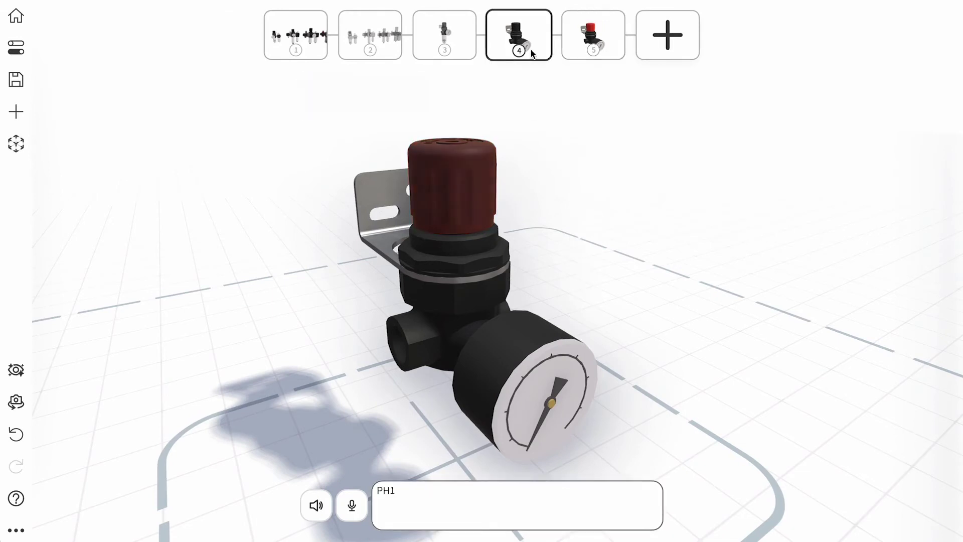
{"action": "left_click", "coordinate": [609, 37]}
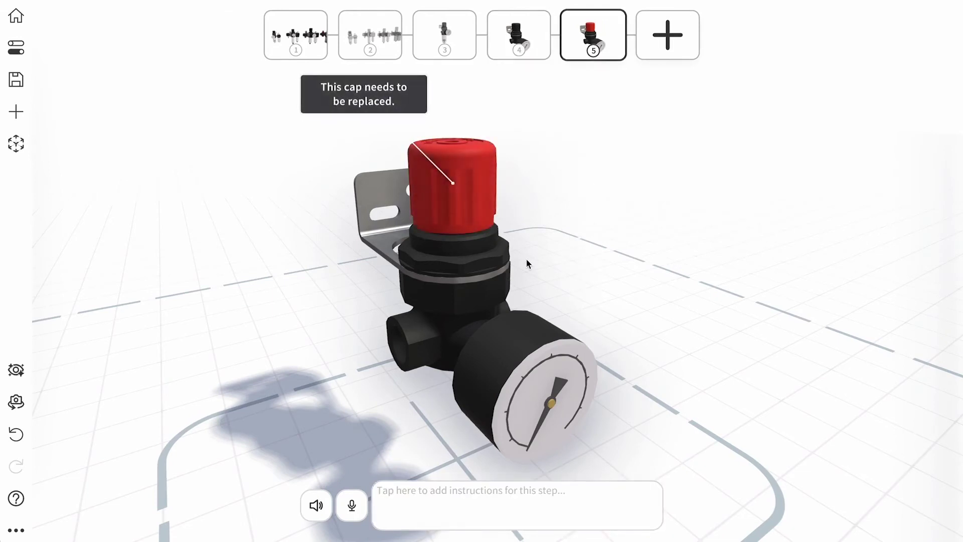
{"action": "left_click_drag", "start_coordinate": [582, 267], "coordinate": [448, 288]}
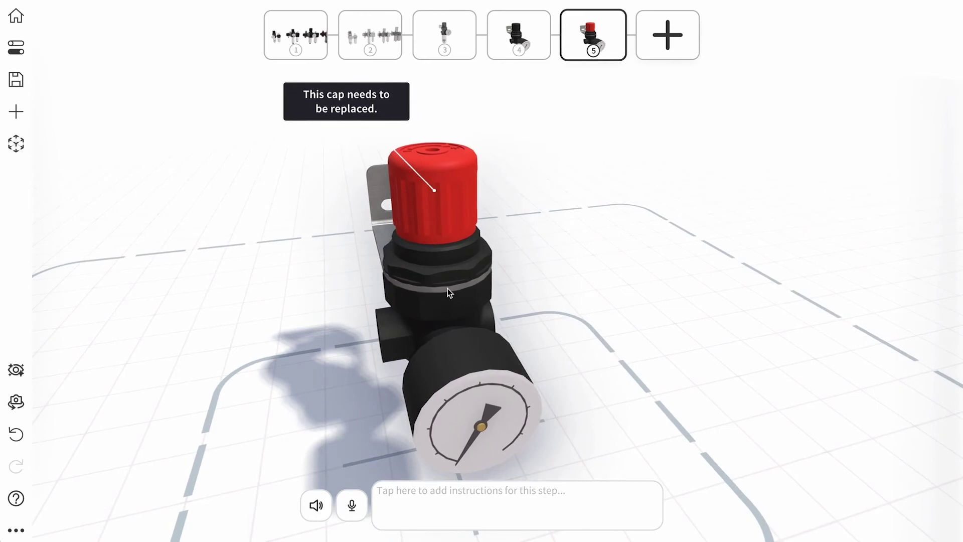
{"action": "scroll", "coordinate": [447, 288], "scroll_direction": "down", "scroll_amount": 5}
{"action": "left_click_drag", "start_coordinate": [537, 263], "coordinate": [541, 164]}
Replay the step 4 to 5 transition and orbit to show the bracket and gauge sides
{"action": "left_click", "coordinate": [539, 18]}
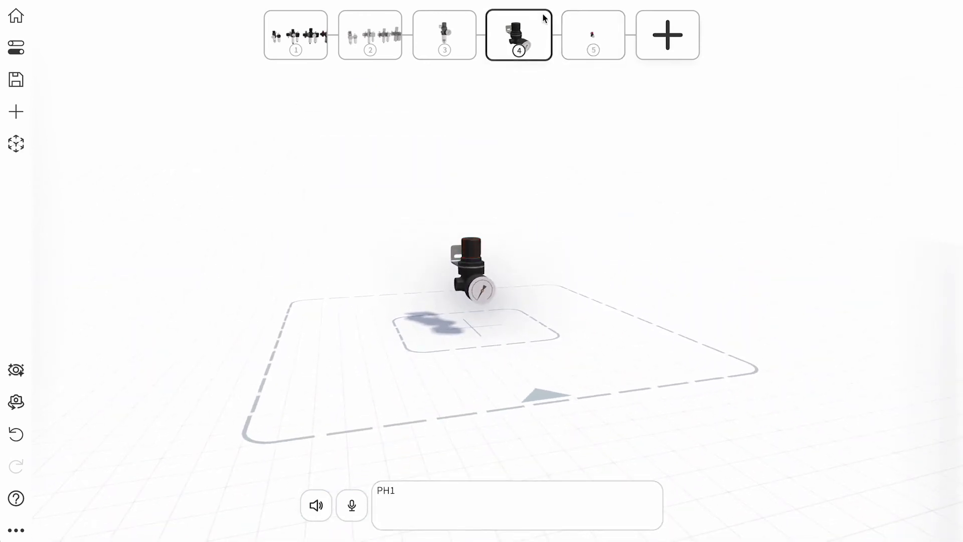
{"action": "left_click", "coordinate": [581, 37]}
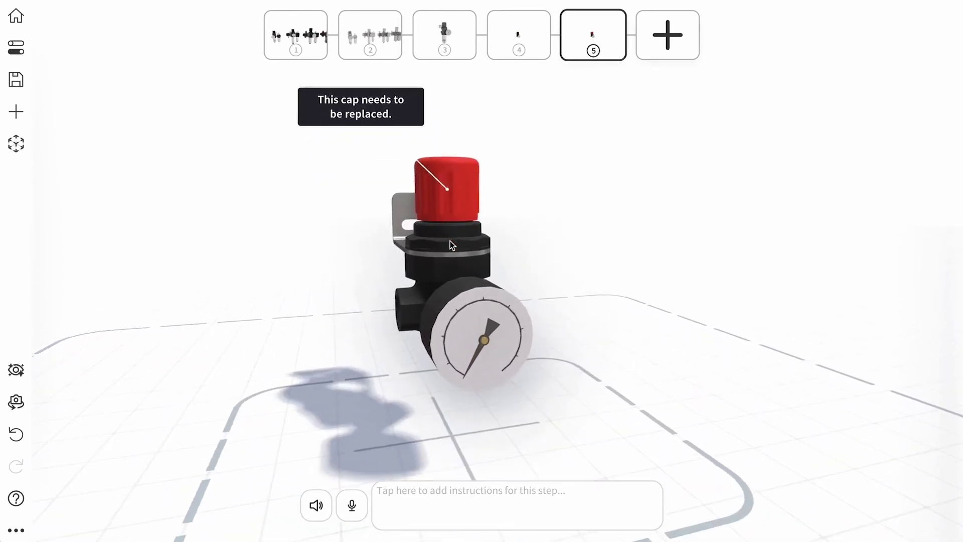
{"action": "left_click_drag", "start_coordinate": [382, 257], "coordinate": [549, 347]}
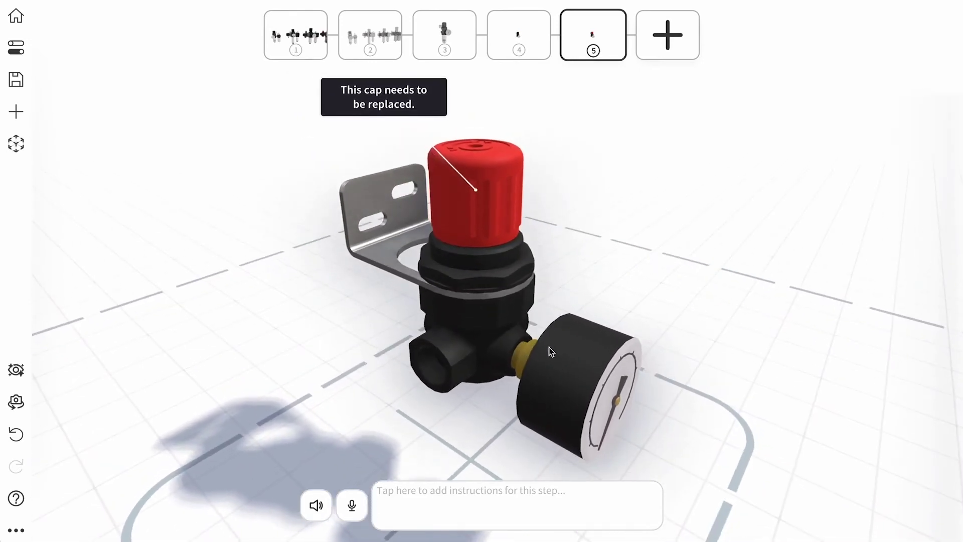
{"action": "left_click_drag", "start_coordinate": [491, 325], "coordinate": [331, 299]}
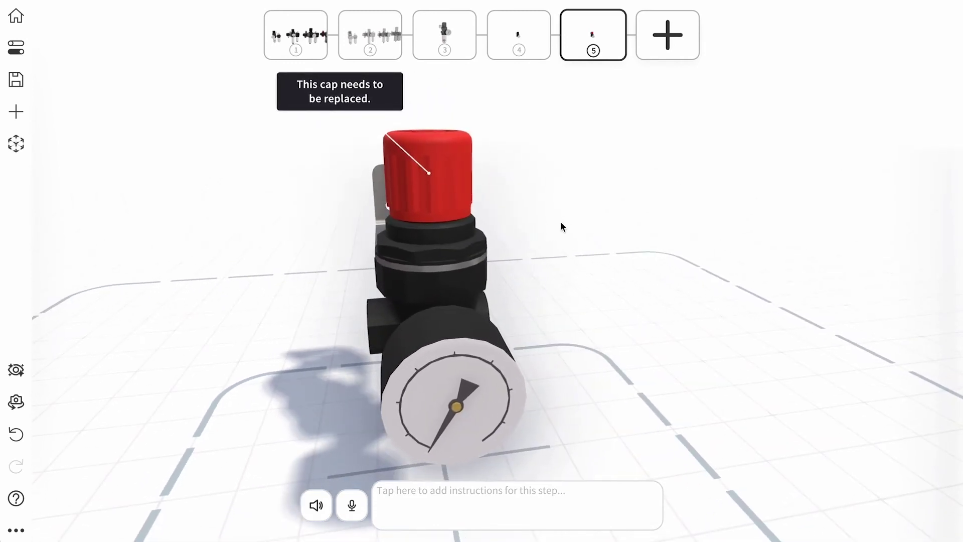
{"action": "left_click_drag", "start_coordinate": [561, 227], "coordinate": [683, 237]}
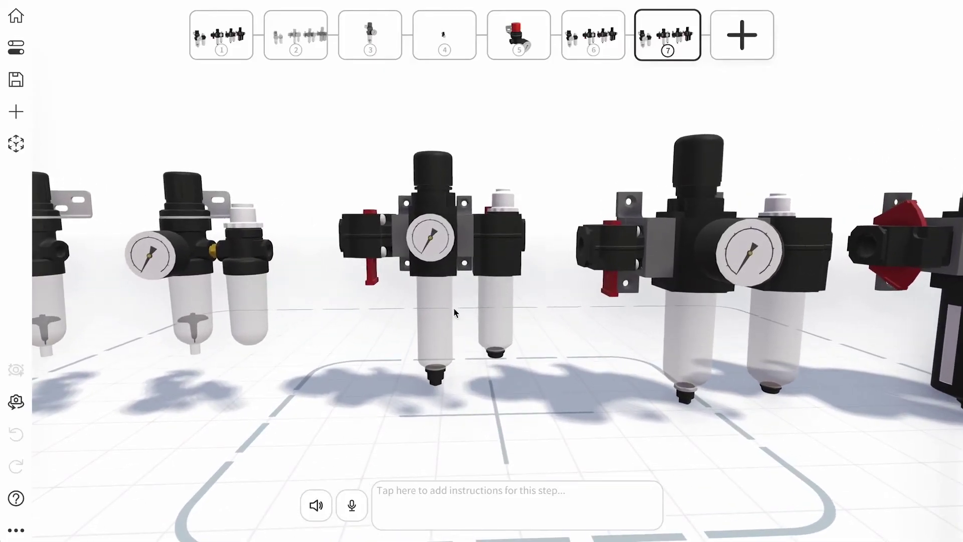
Delete the centre regulator's two lower bowls, both small black caps and the leftover black ring
{"action": "left_click", "coordinate": [441, 315]}
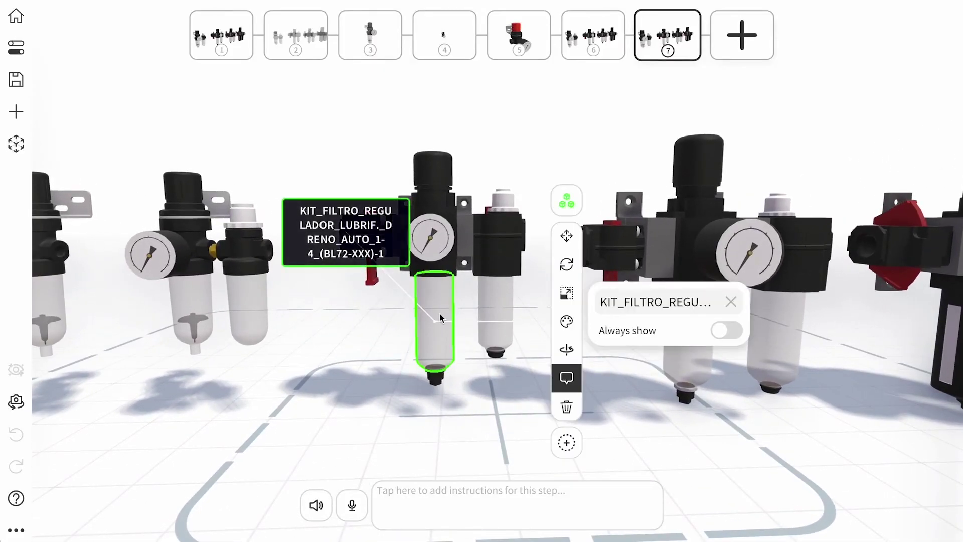
{"action": "left_click", "coordinate": [565, 411]}
{"action": "left_click", "coordinate": [490, 315]}
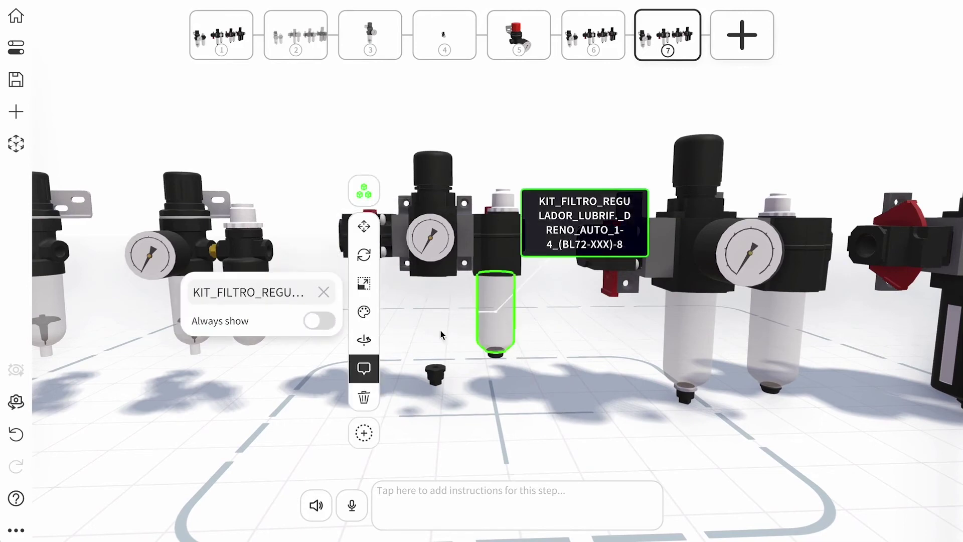
{"action": "left_click", "coordinate": [364, 398]}
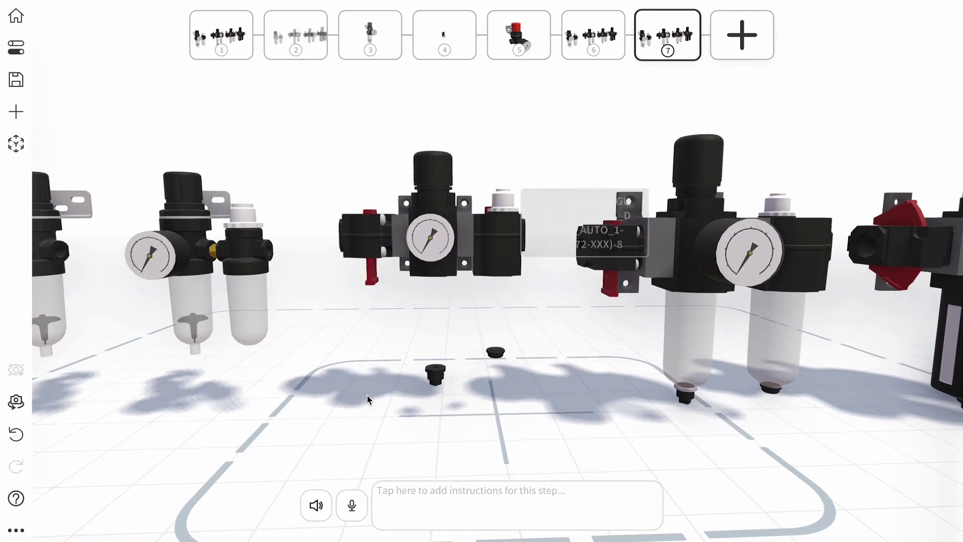
{"action": "left_click", "coordinate": [437, 382]}
{"action": "left_click", "coordinate": [574, 426]}
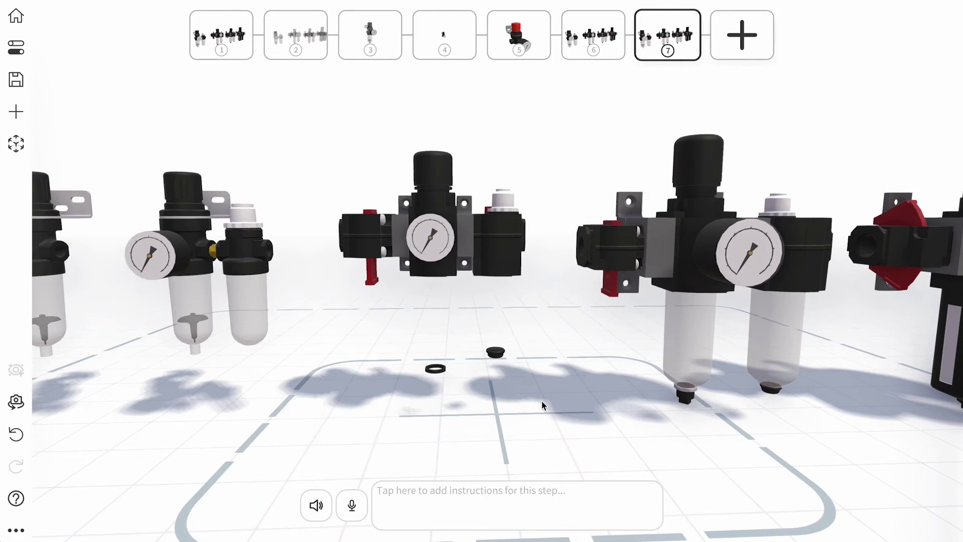
{"action": "left_click", "coordinate": [499, 354]}
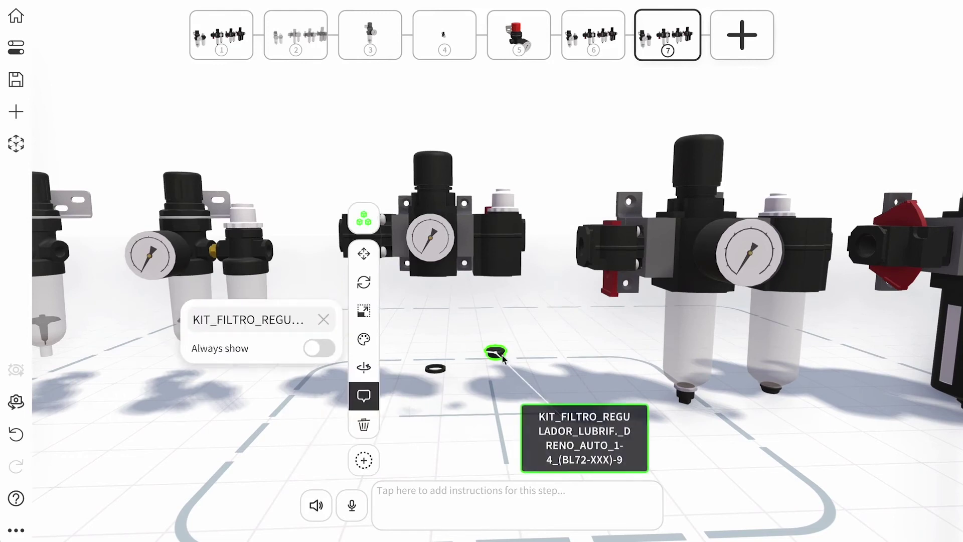
{"action": "left_click", "coordinate": [372, 419]}
{"action": "left_click", "coordinate": [437, 371]}
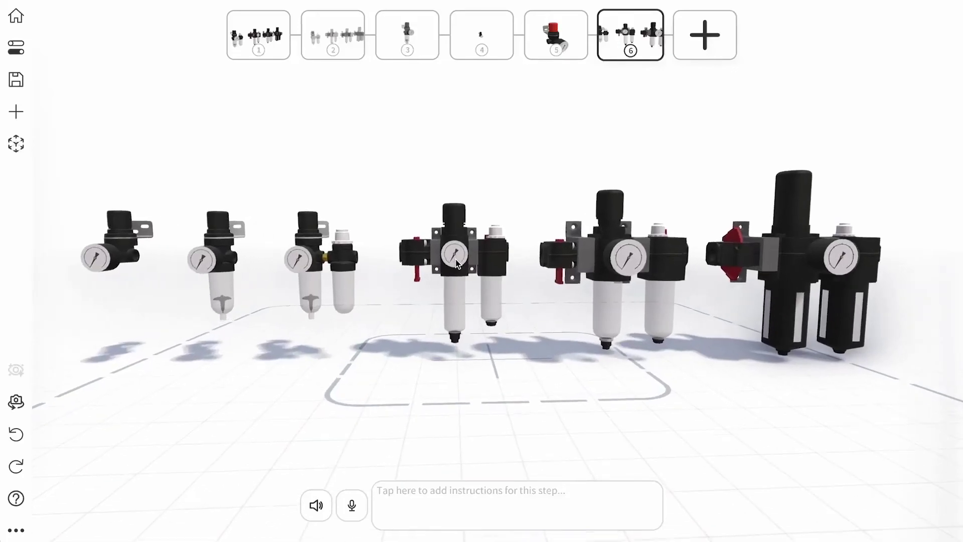
Lasso-select the entire centre regulator as one multi-object selection
{"action": "left_click", "coordinate": [453, 308]}
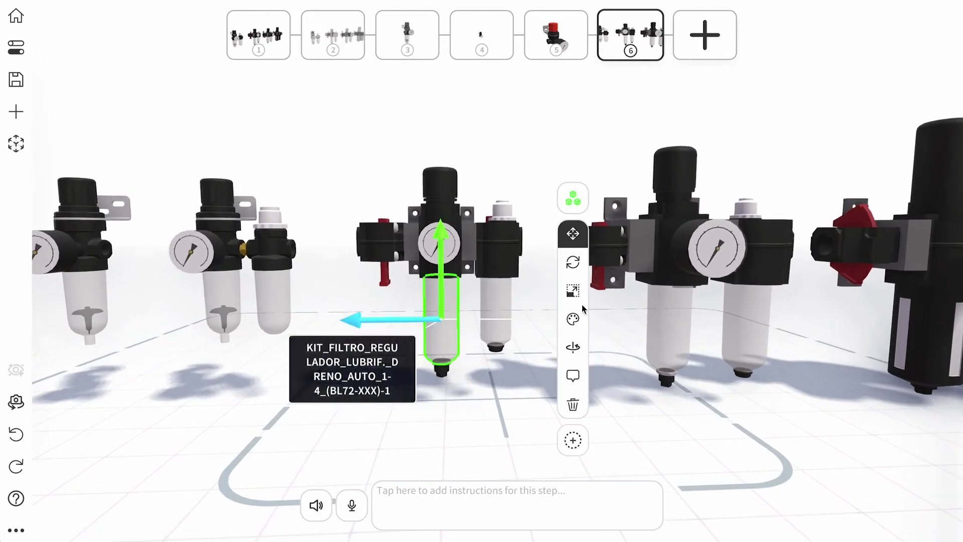
{"action": "left_click", "coordinate": [572, 440]}
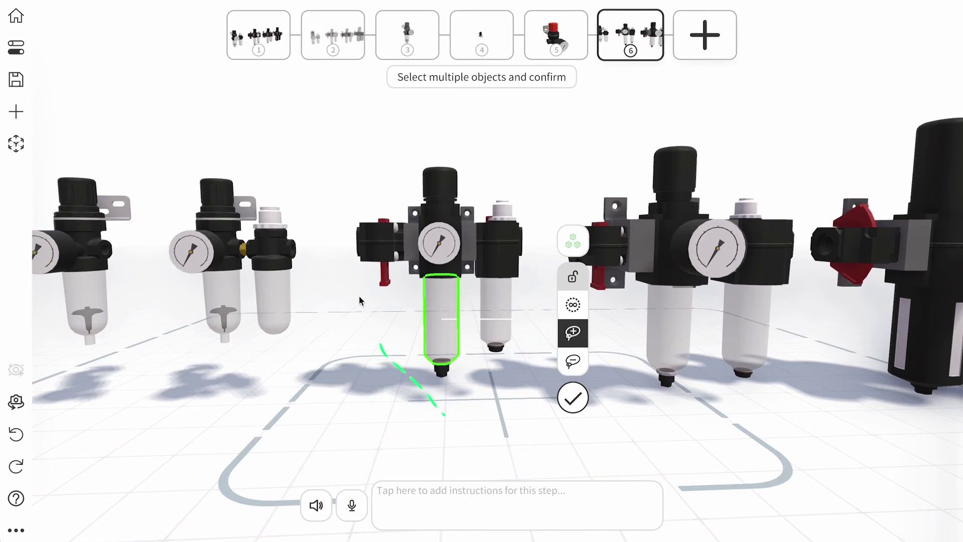
{"action": "mouse_move", "coordinate": [342, 198]}
{"action": "left_mouse_down"}
{"action": "mouse_move", "coordinate": [526, 155]}
{"action": "mouse_move", "coordinate": [537, 249]}
{"action": "mouse_move", "coordinate": [524, 396]}
{"action": "mouse_move", "coordinate": [440, 415]}
{"action": "left_mouse_up"}
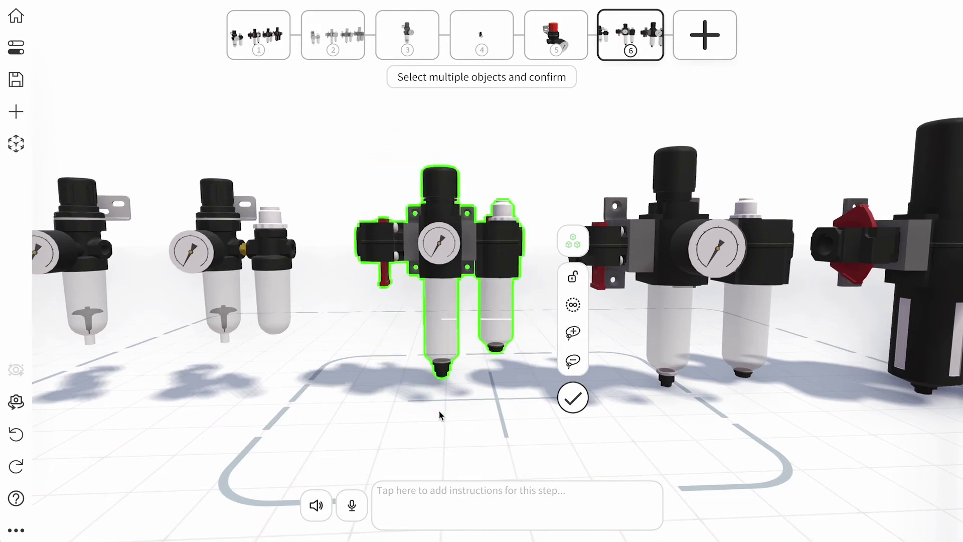
{"action": "left_click", "coordinate": [573, 397]}
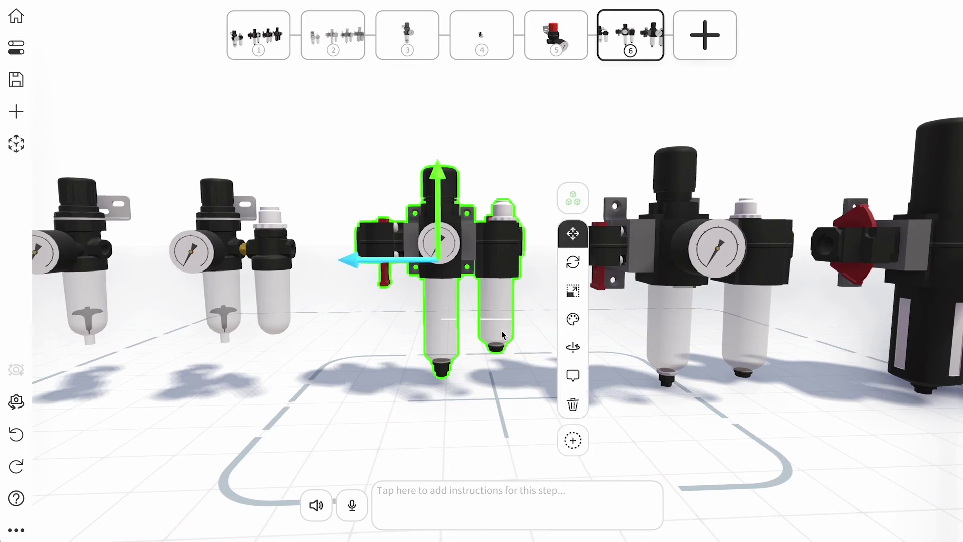
{"action": "mouse_move", "coordinate": [441, 244]}
{"action": "left_mouse_down"}
{"action": "mouse_move", "coordinate": [444, 158]}
{"action": "mouse_move", "coordinate": [446, 249]}
{"action": "left_mouse_up"}
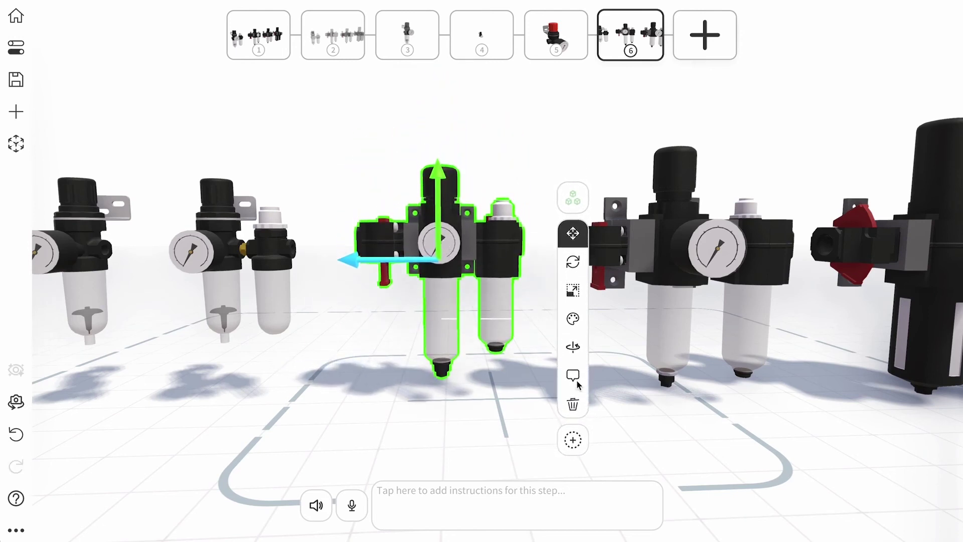
Subtract the two lower bowls from the selection, leaving only the regulator head parts
{"action": "left_click", "coordinate": [574, 440]}
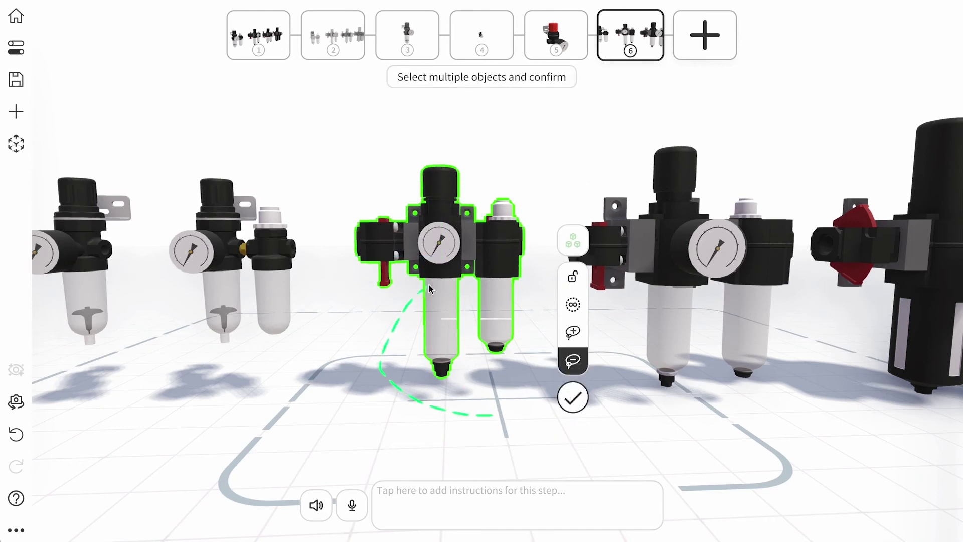
{"action": "left_click_drag", "start_coordinate": [458, 413], "coordinate": [457, 413]}
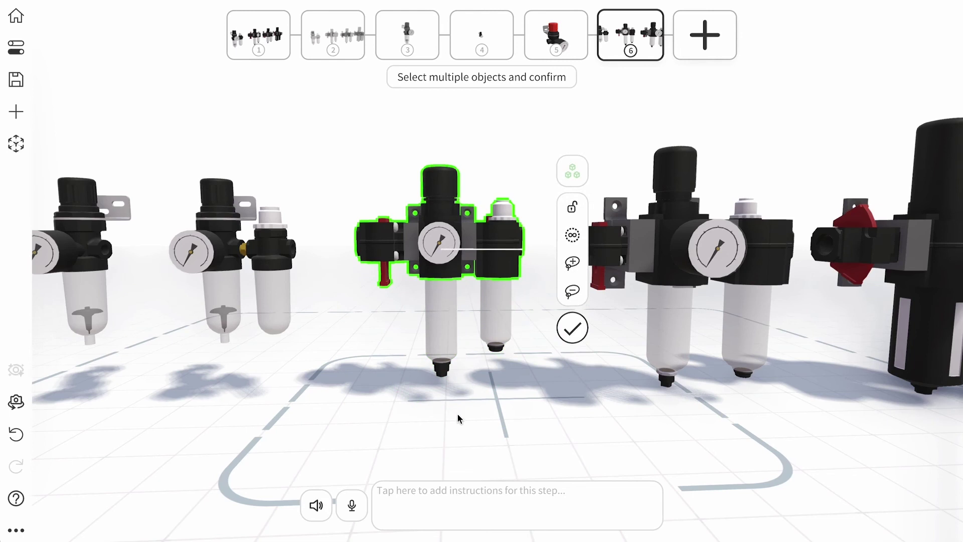
{"action": "left_click", "coordinate": [573, 328]}
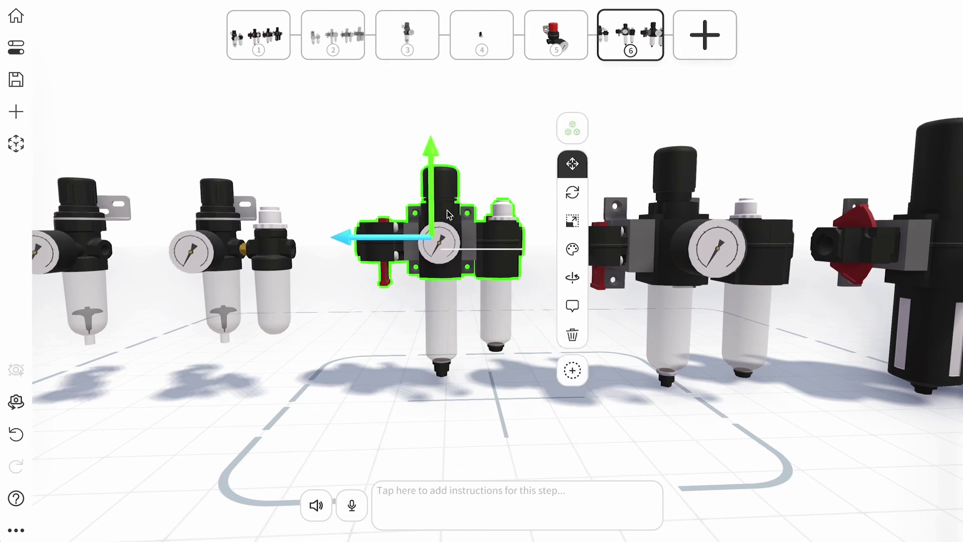
{"action": "mouse_move", "coordinate": [435, 211]}
{"action": "left_mouse_down"}
{"action": "mouse_move", "coordinate": [434, 123]}
{"action": "mouse_move", "coordinate": [440, 217]}
{"action": "left_mouse_up"}
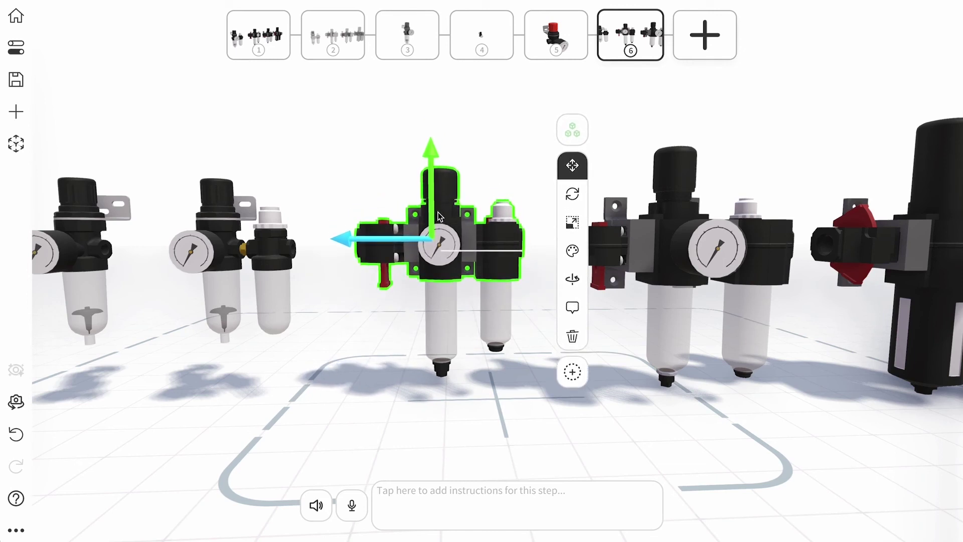
Lock the selected regulator head parts into one group and check that they move together
{"action": "left_click", "coordinate": [571, 375]}
{"action": "left_click", "coordinate": [574, 211]}
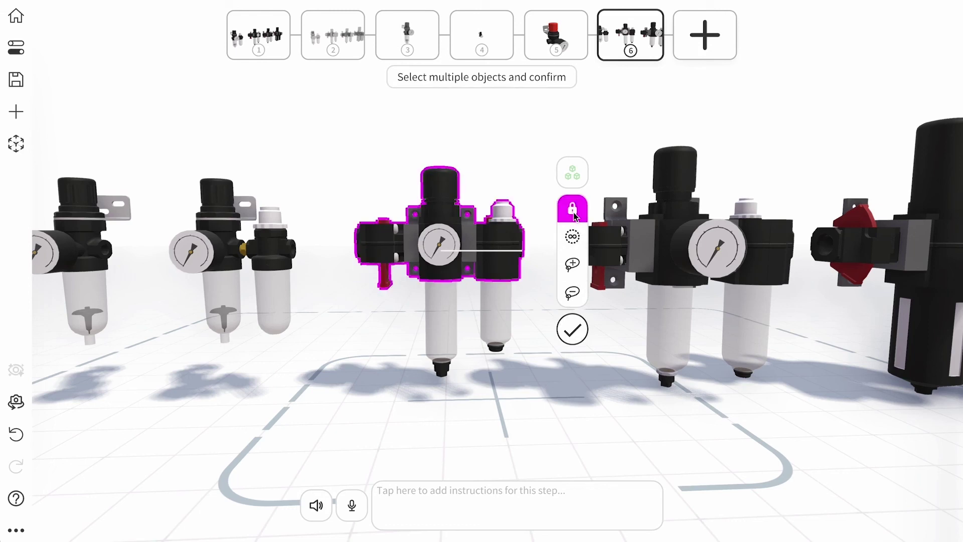
{"action": "left_click", "coordinate": [570, 335]}
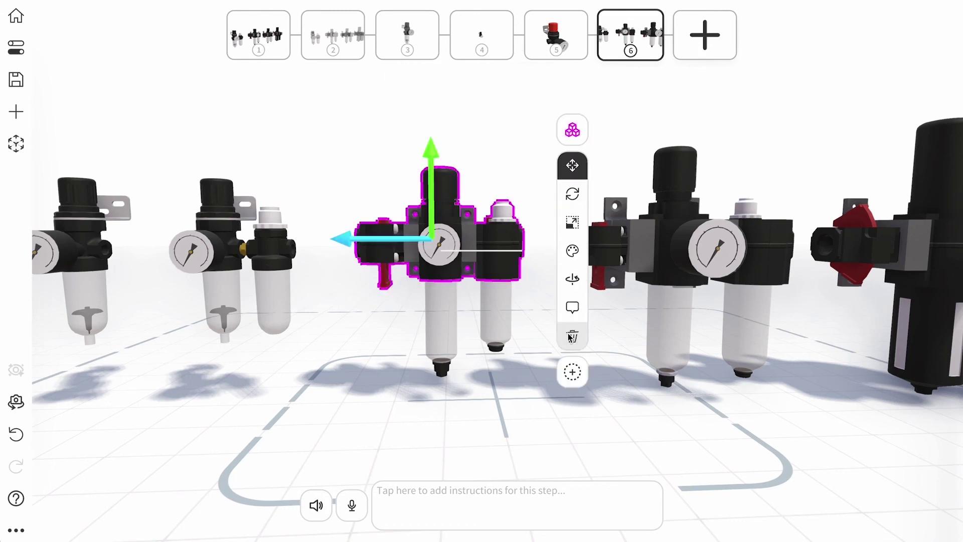
{"action": "mouse_move", "coordinate": [433, 224]}
{"action": "left_mouse_down"}
{"action": "mouse_move", "coordinate": [434, 131]}
{"action": "mouse_move", "coordinate": [438, 224]}
{"action": "left_mouse_up"}
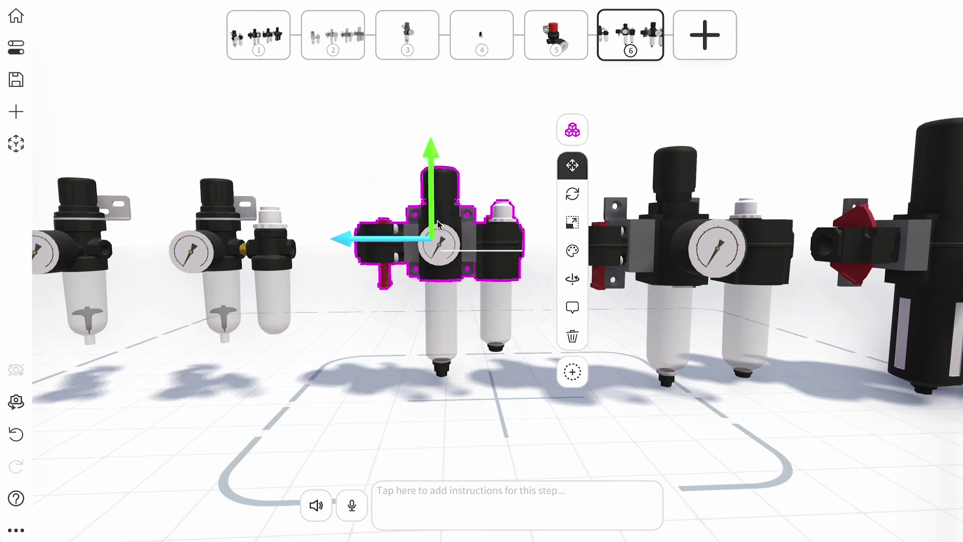